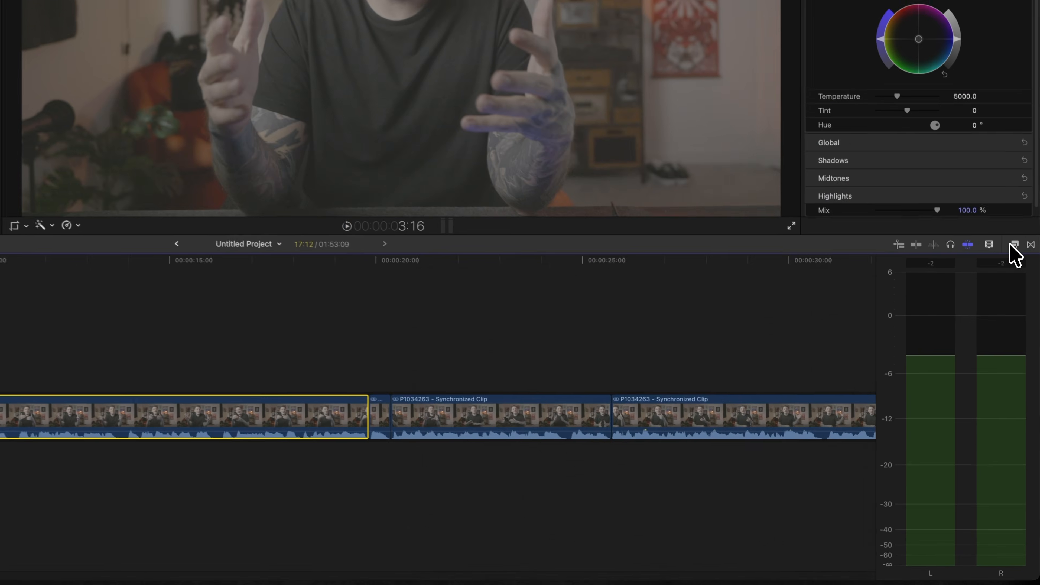
# Open the effects browser and search it for CineDream.
pyautogui.click(1022, 353)
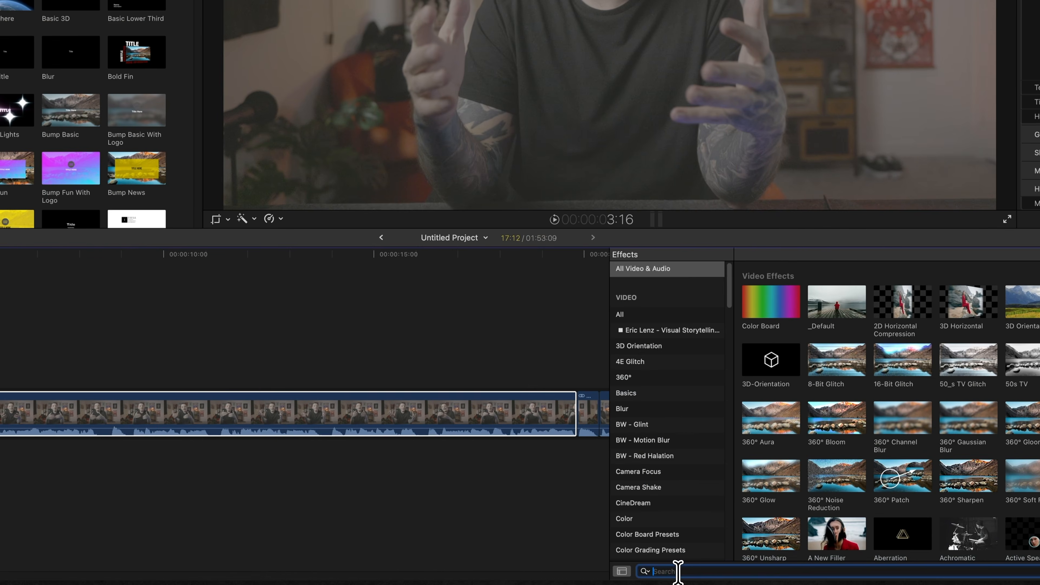
pyautogui.click(459, 572)
pyautogui.write('ci')
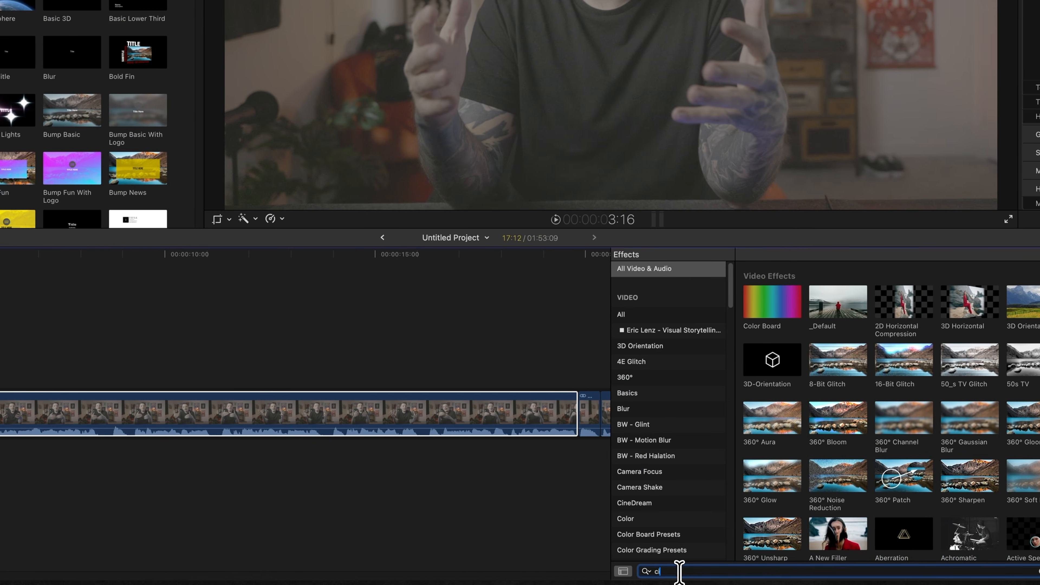
pyautogui.write('nedream')
pyautogui.moveTo(773, 289); pyautogui.dragTo(938, 401)
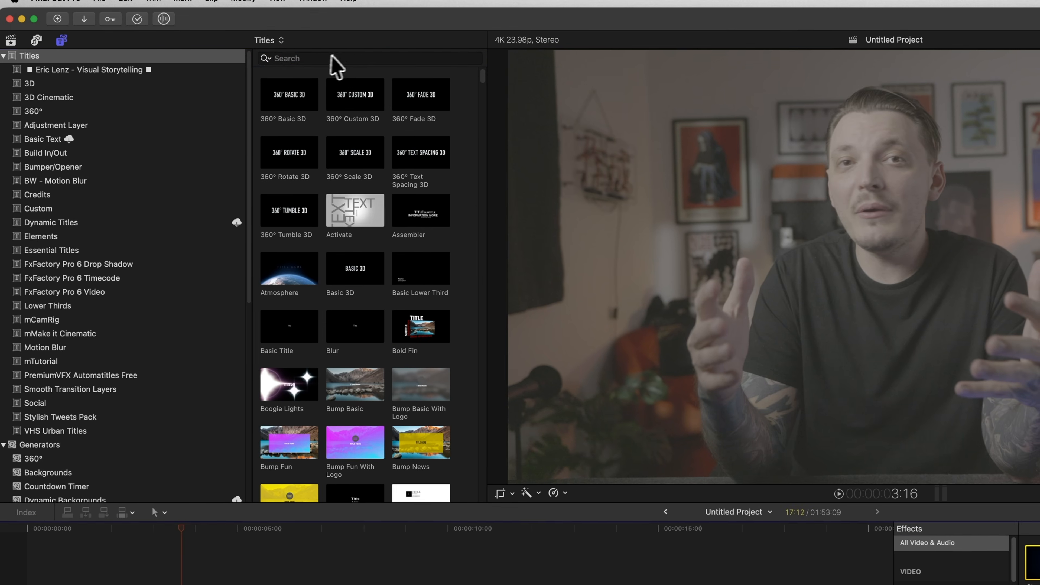
# Search the titles for adjustment, place an Adjustment Layer above the clip and extend it along the clip.
pyautogui.click(340, 57)
pyautogui.write('adjustment')
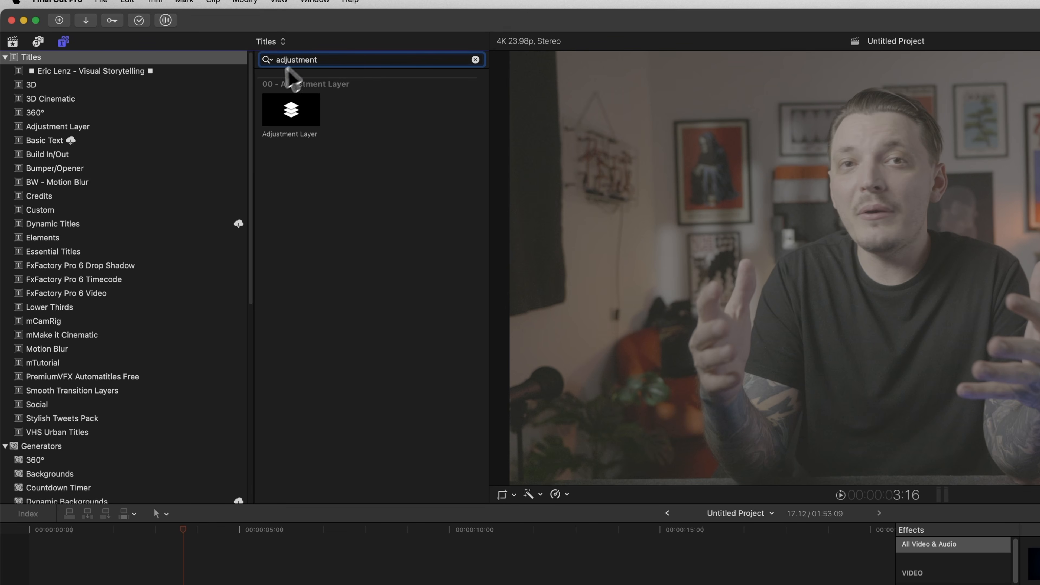
pyautogui.moveTo(289, 108); pyautogui.dragTo(17, 395)
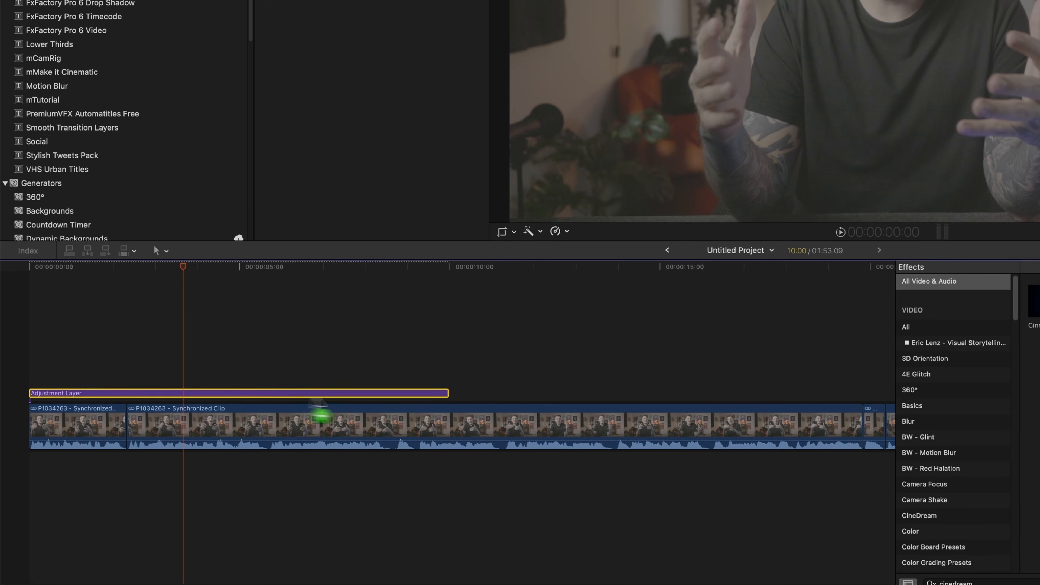
pyautogui.moveTo(448, 394); pyautogui.dragTo(737, 395)
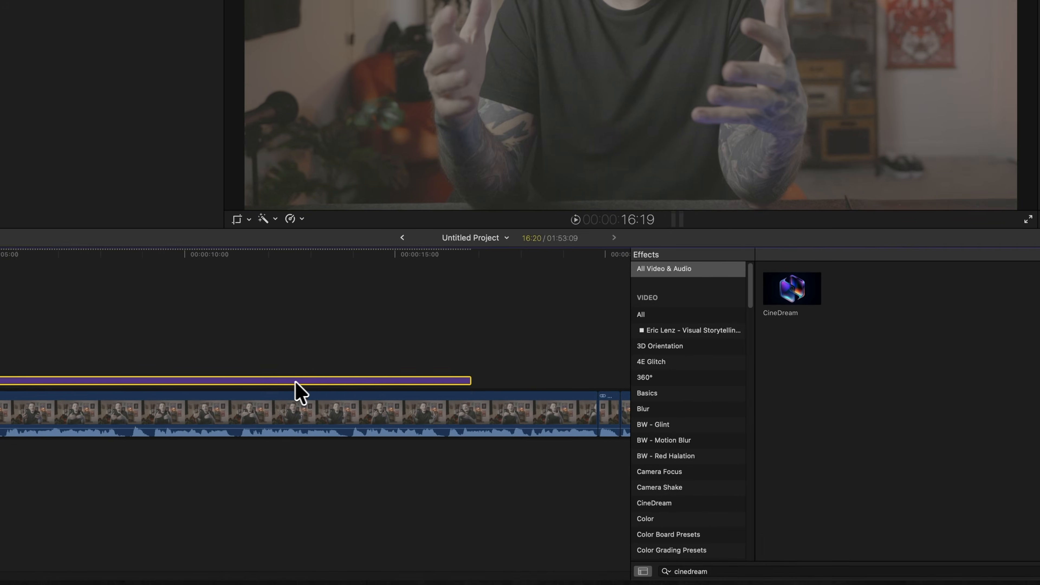
# Apply the CineDream effect to the adjustment layer and open its controls.
pyautogui.moveTo(831, 301); pyautogui.dragTo(19, 389)
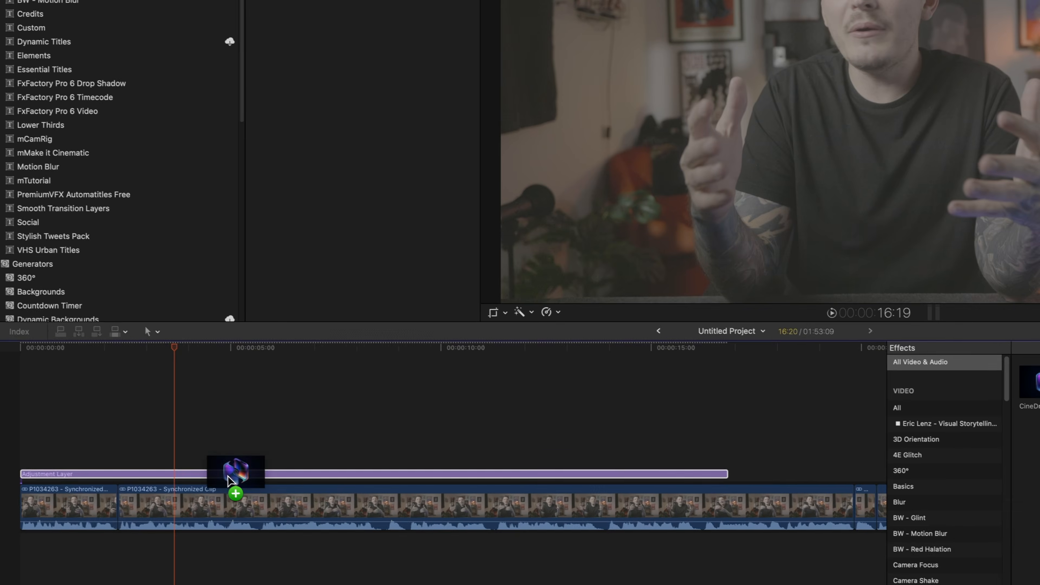
pyautogui.moveTo(229, 480); pyautogui.dragTo(239, 491)
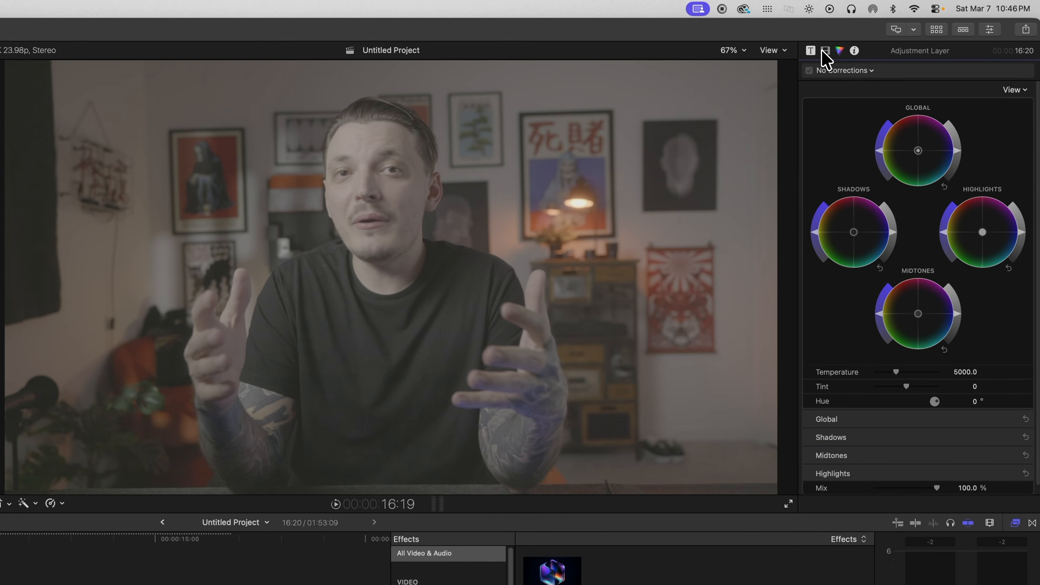
pyautogui.click(824, 51)
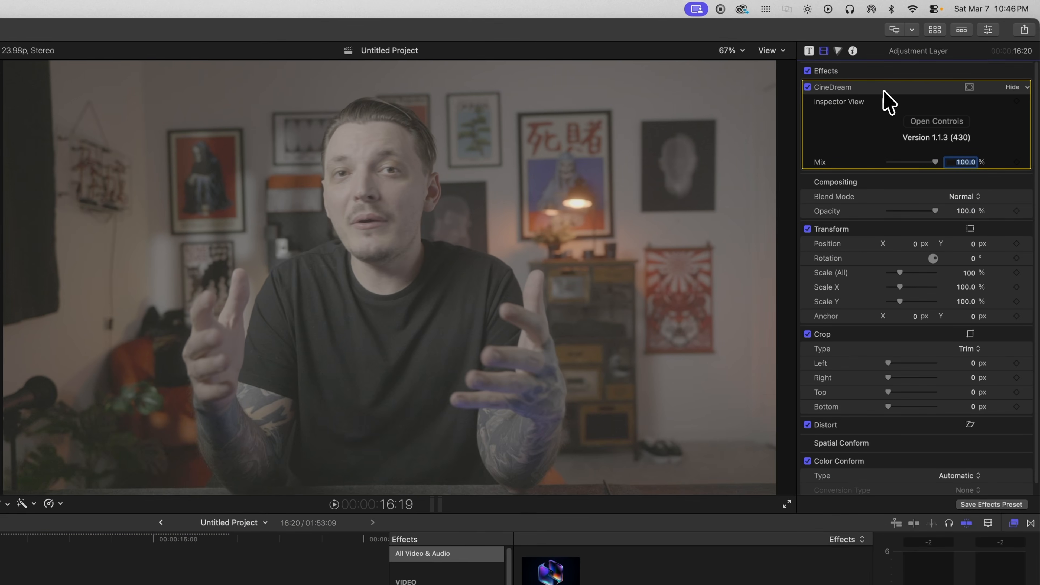
pyautogui.click(937, 122)
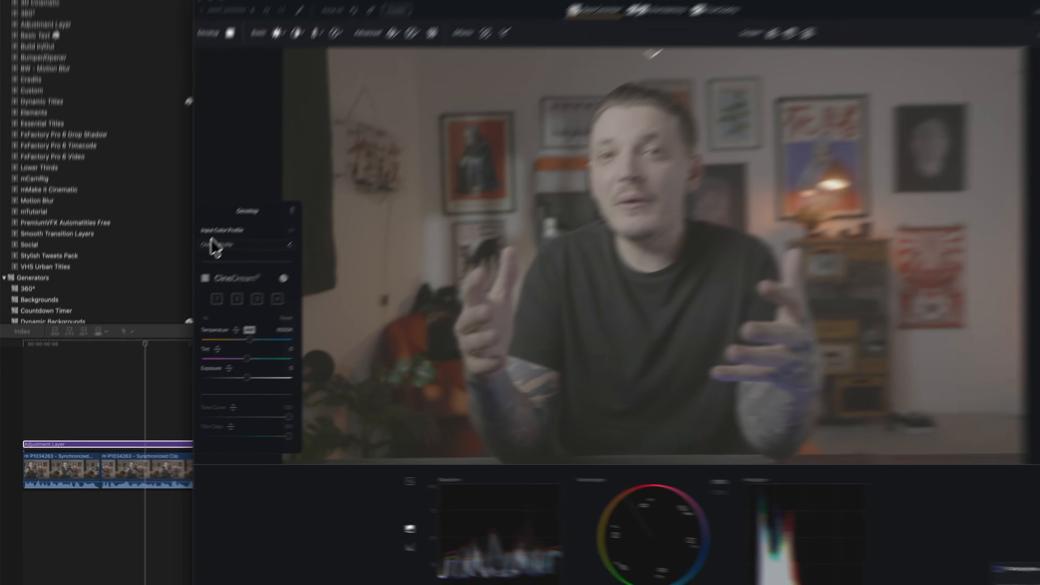
# Set the CineDream input color profile to Panasonic V-Log.
pyautogui.click(188, 279)
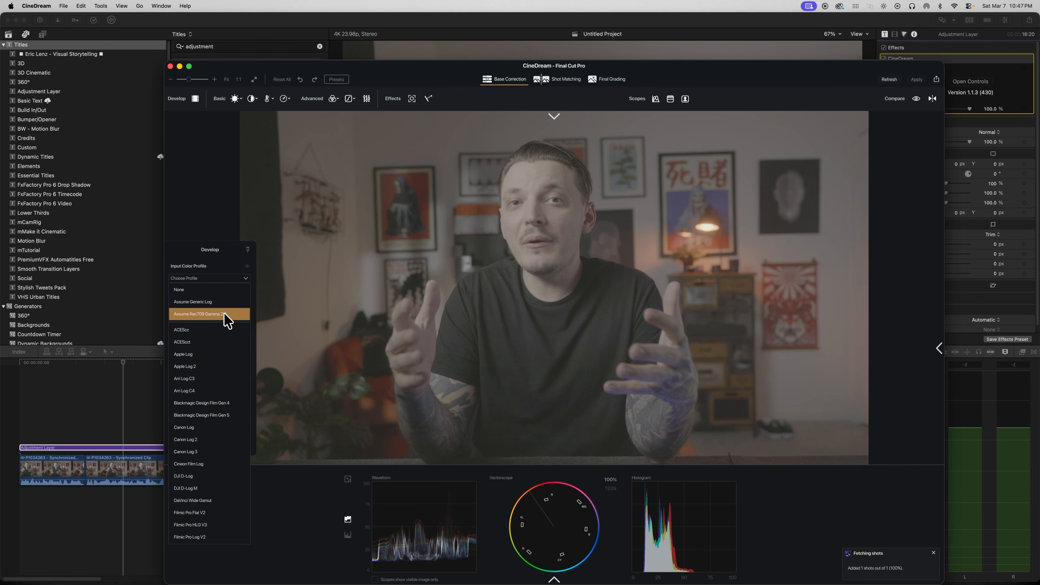
pyautogui.scroll(-5, 247, 445)
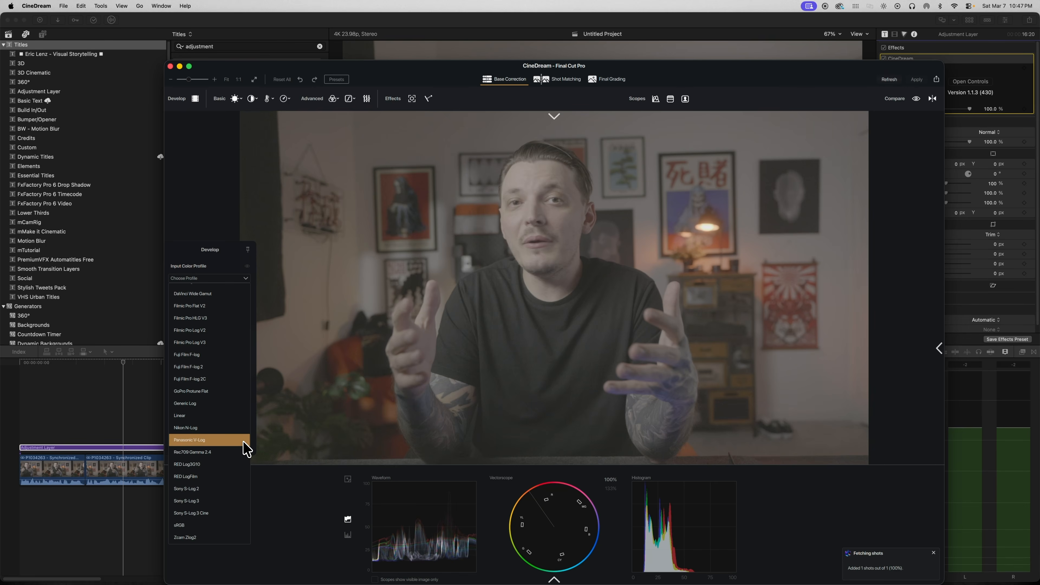
pyautogui.click(245, 441)
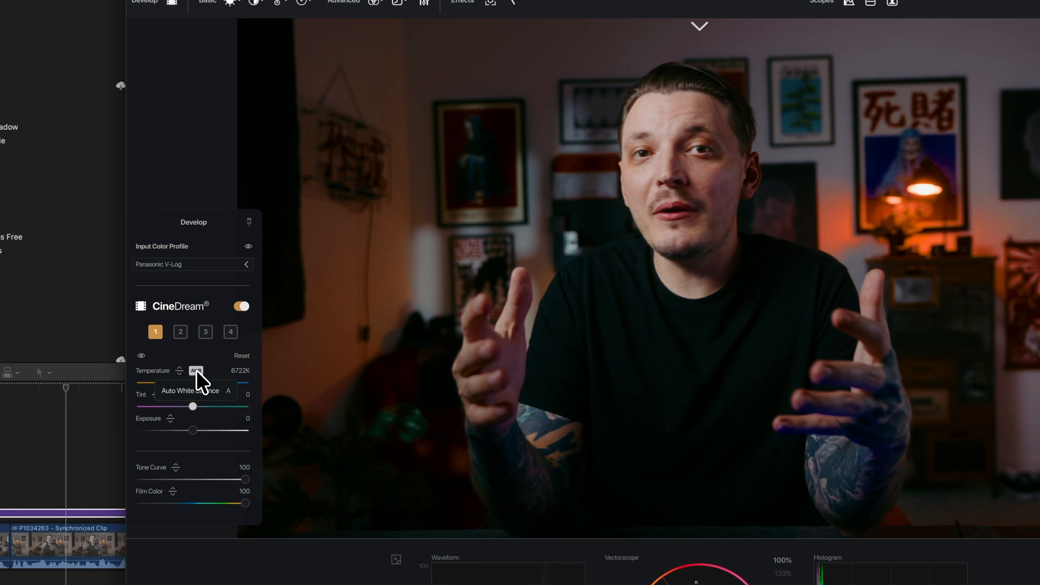
# Apply auto white balance and lower the Tone Curve to about 69.2 and Film Color to about 78.2.
pyautogui.click(212, 351)
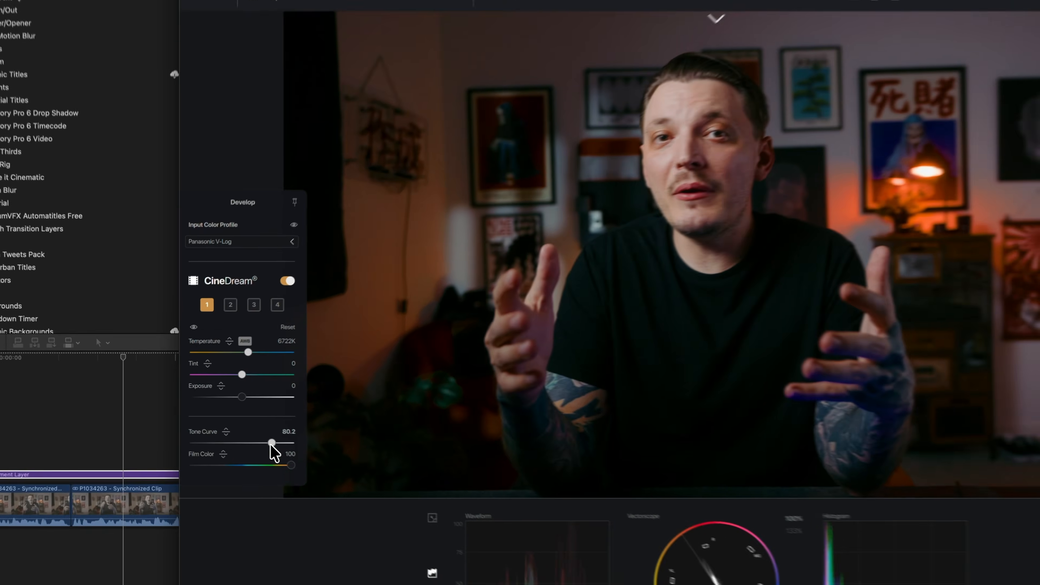
pyautogui.moveTo(227, 426); pyautogui.dragTo(219, 424)
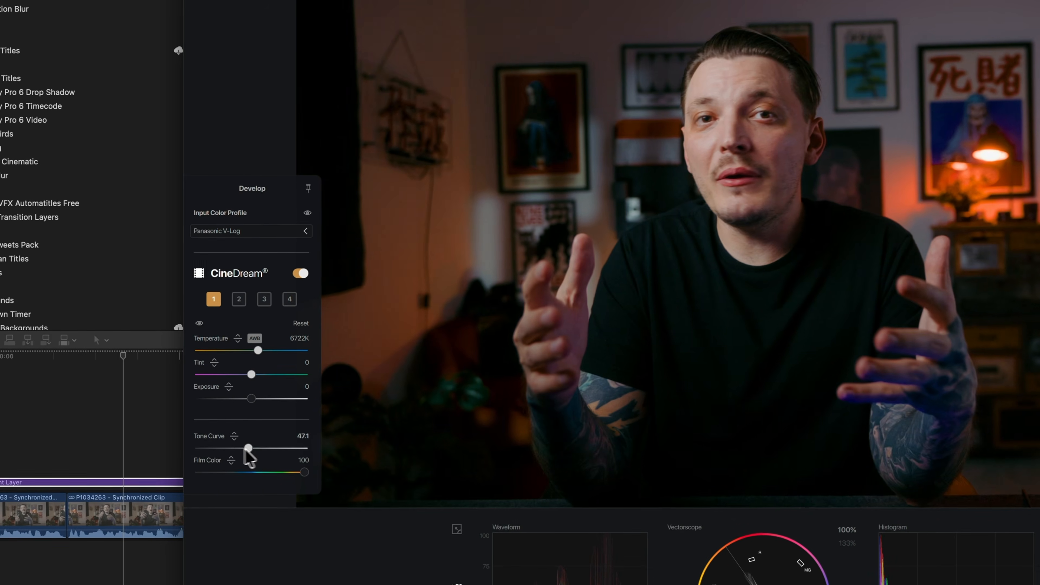
pyautogui.moveTo(362, 455); pyautogui.dragTo(329, 448)
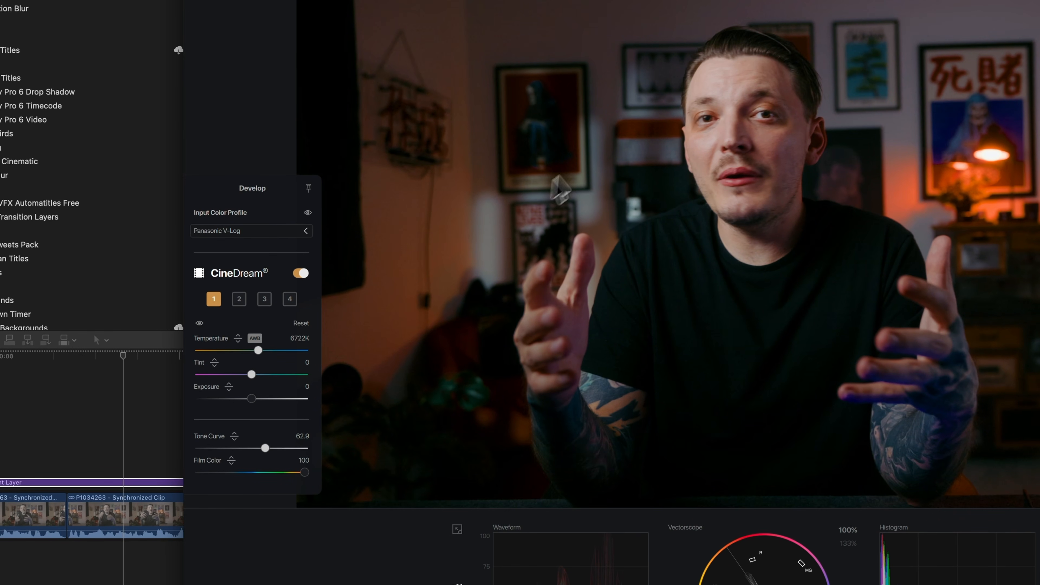
pyautogui.moveTo(264, 450)
pyautogui.mouseDown()
pyautogui.moveTo(292, 450)
pyautogui.moveTo(277, 472)
pyautogui.moveTo(287, 479)
pyautogui.moveTo(262, 458)
pyautogui.moveTo(232, 453)
pyautogui.moveTo(261, 455)
pyautogui.moveTo(248, 458)
pyautogui.moveTo(260, 441)
pyautogui.mouseUp()
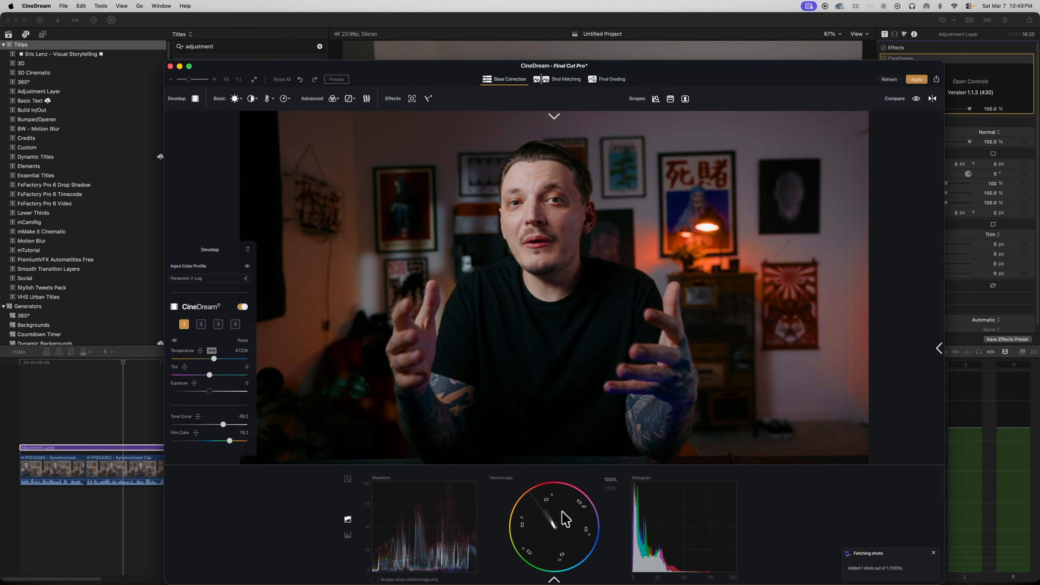
# Turn on the False Color overlay and open the Basic correction panel.
pyautogui.click(671, 99)
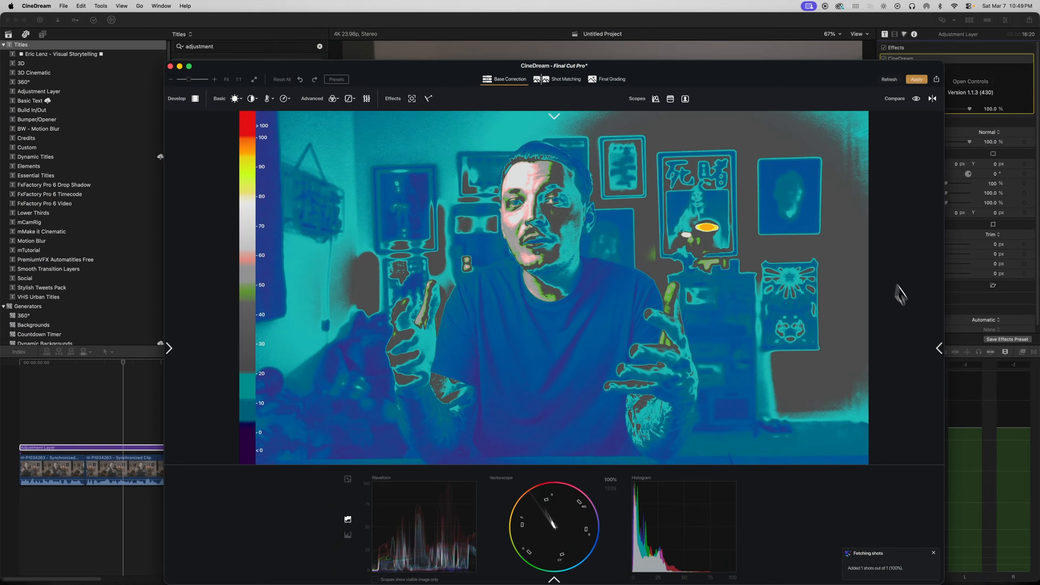
pyautogui.click(940, 349)
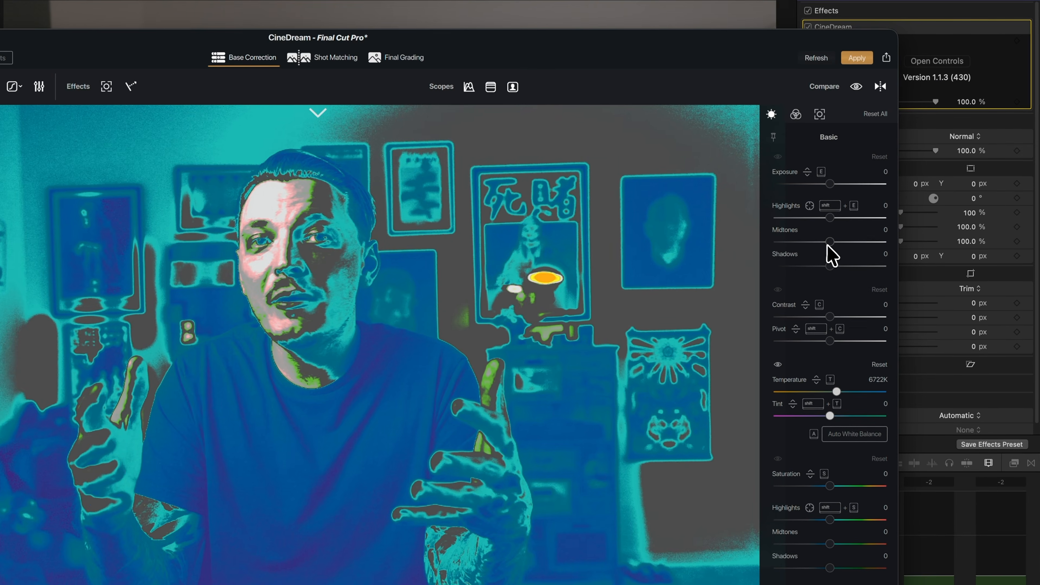
# Set Midtones to 0.6, Highlights to -4.8 and Shadows to 6.8 while checking the false color view.
pyautogui.moveTo(829, 243); pyautogui.dragTo(836, 243)
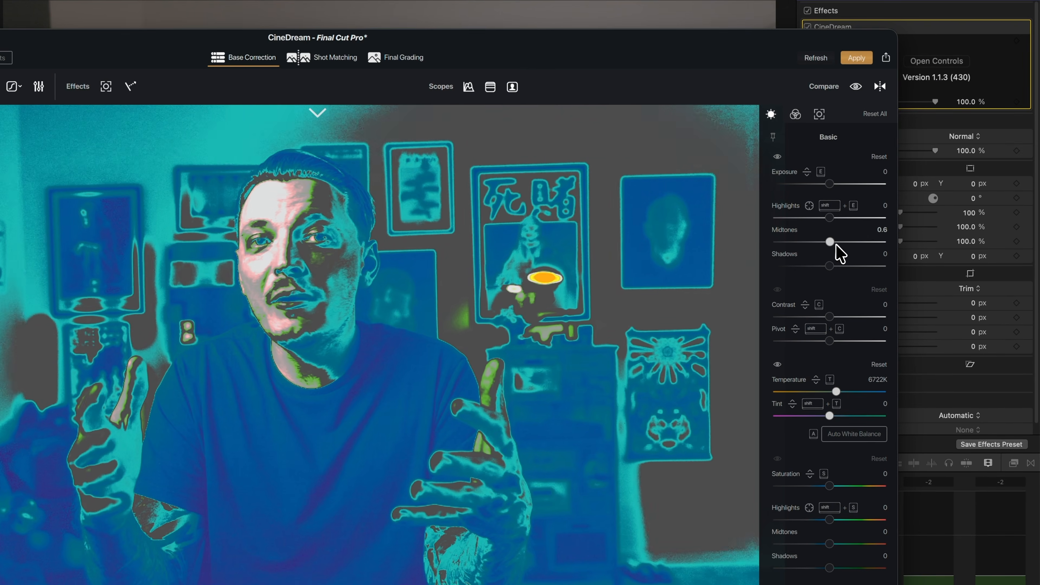
pyautogui.moveTo(829, 217); pyautogui.dragTo(827, 218)
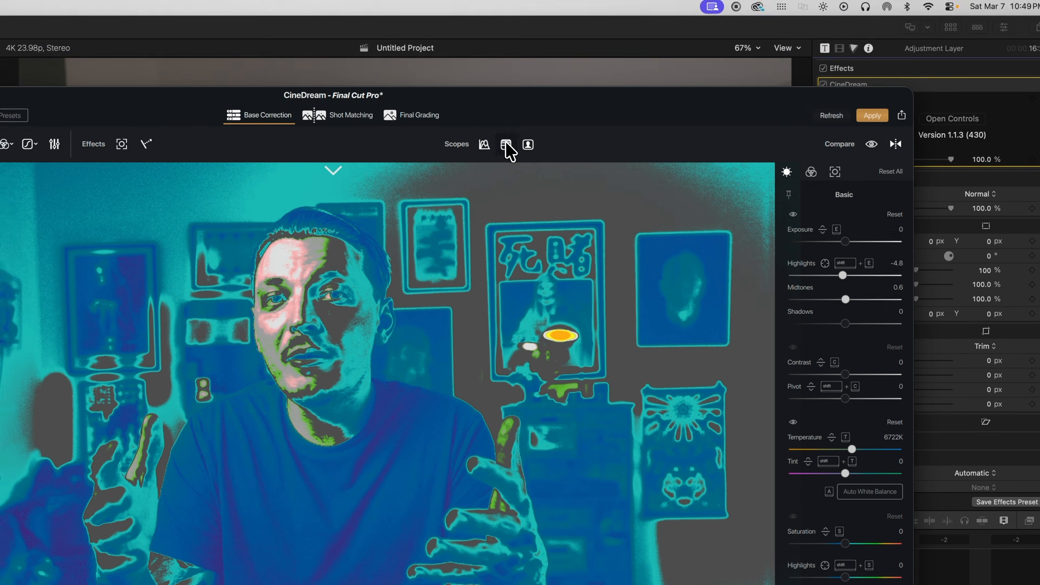
pyautogui.click(491, 88)
pyautogui.click(491, 88)
pyautogui.moveTo(846, 327)
pyautogui.mouseDown()
pyautogui.moveTo(863, 335)
pyautogui.moveTo(861, 324)
pyautogui.mouseUp()
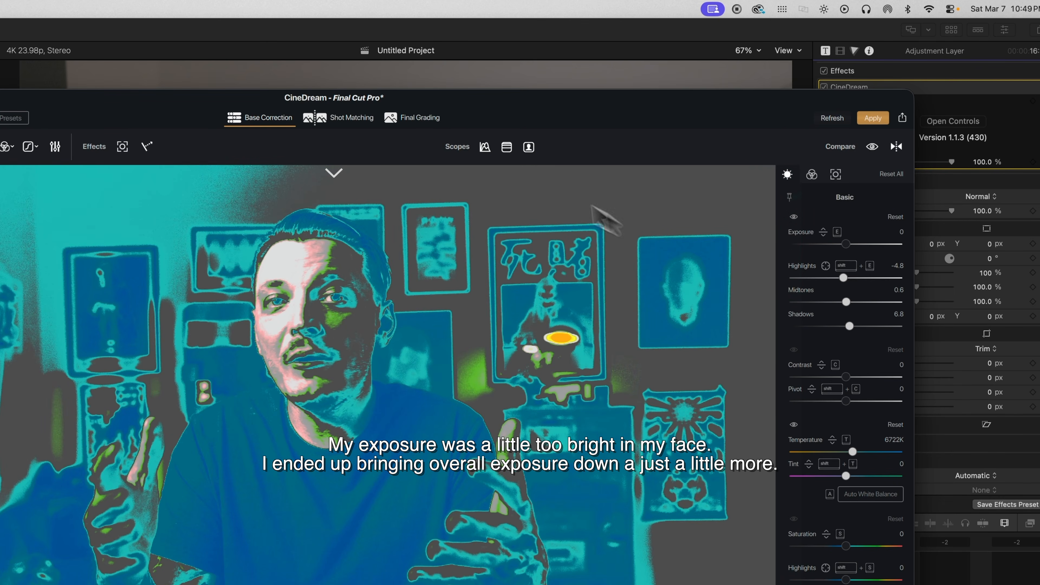
# Turn off the False Color overlay and enable the Skin Color Indicator.
pyautogui.click(507, 148)
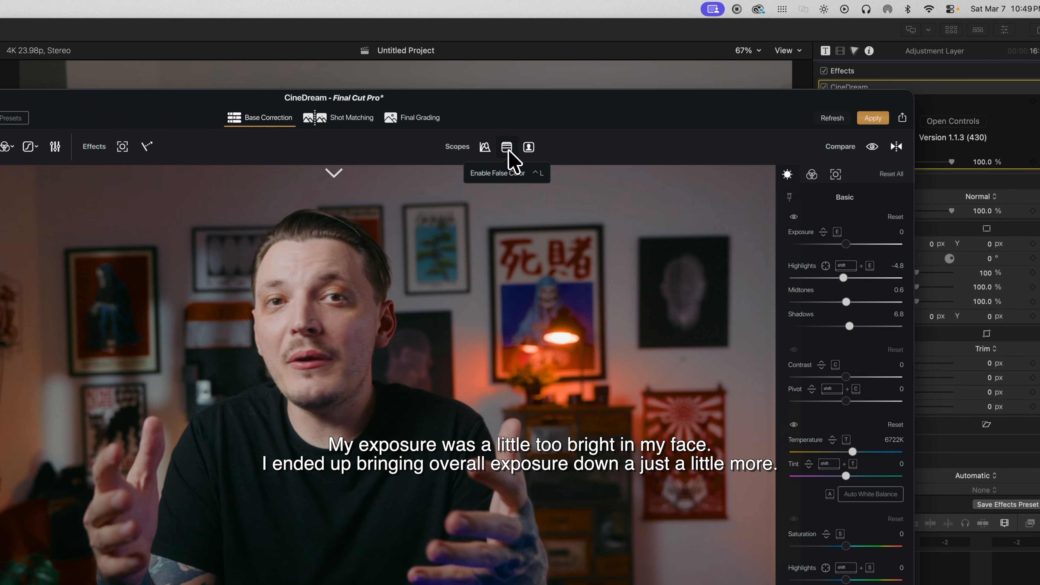
pyautogui.click(508, 149)
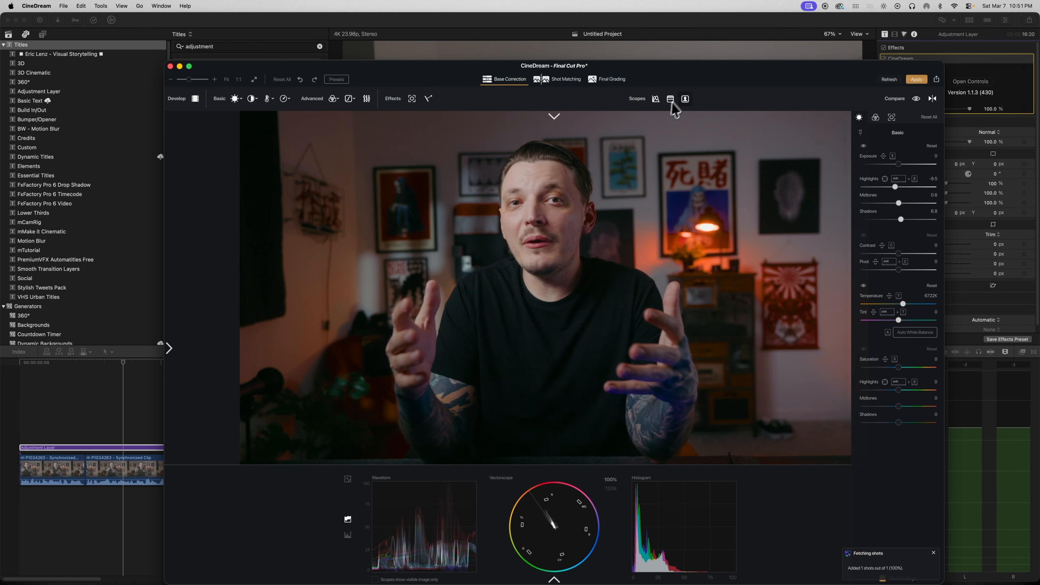
pyautogui.click(686, 103)
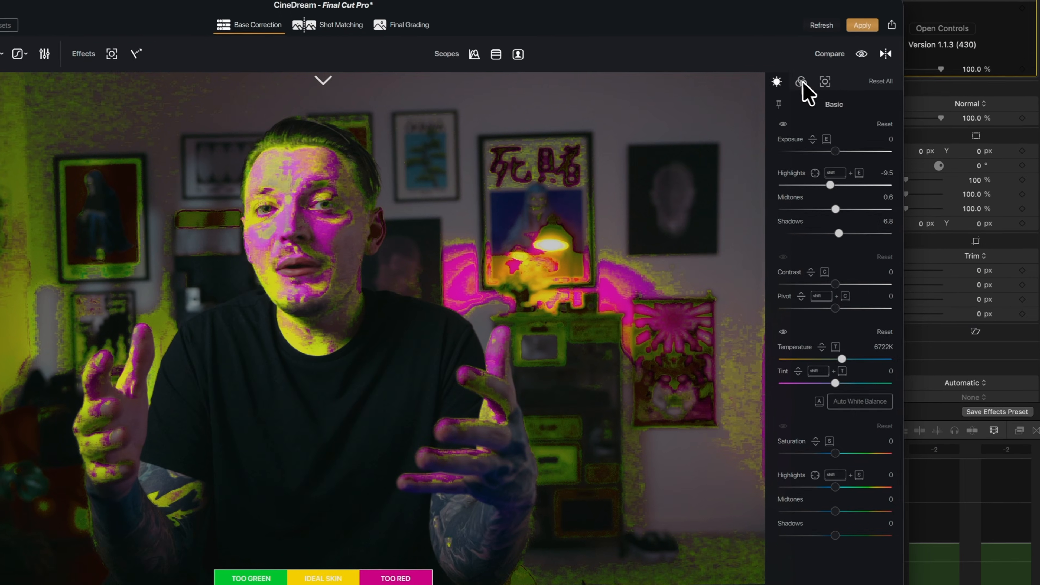
# Open the Advanced panel and use the HSL Vectors tool on the face to shift the skin hue, then disable the skin indicator.
pyautogui.click(876, 117)
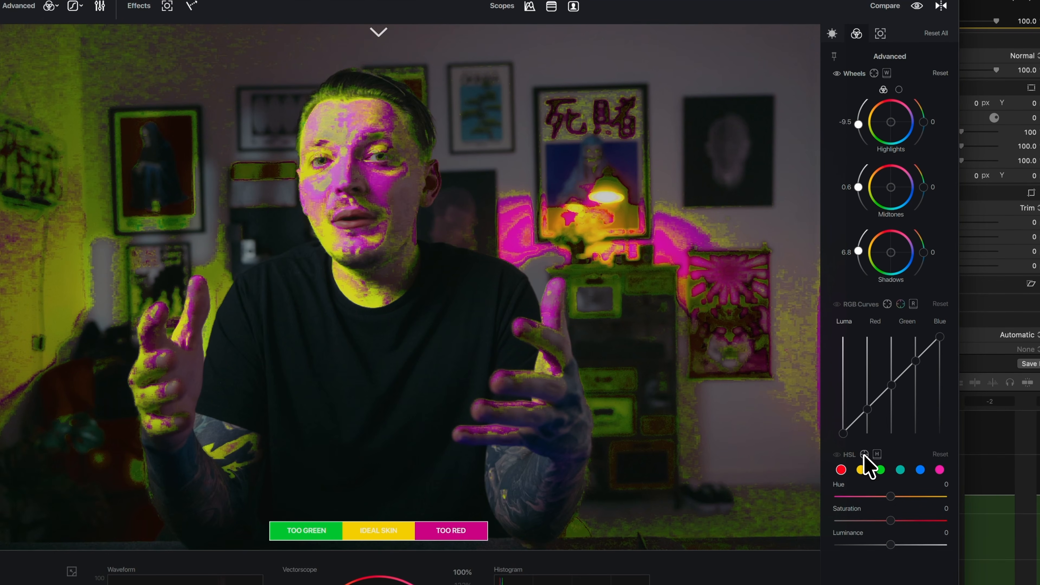
pyautogui.moveTo(387, 185); pyautogui.dragTo(383, 137)
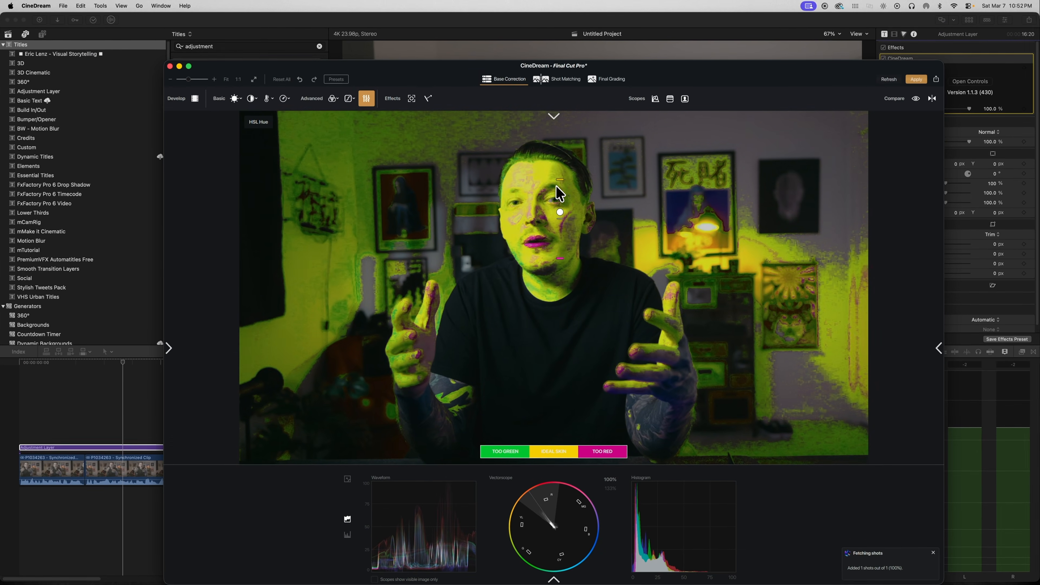
pyautogui.moveTo(560, 193); pyautogui.dragTo(560, 168)
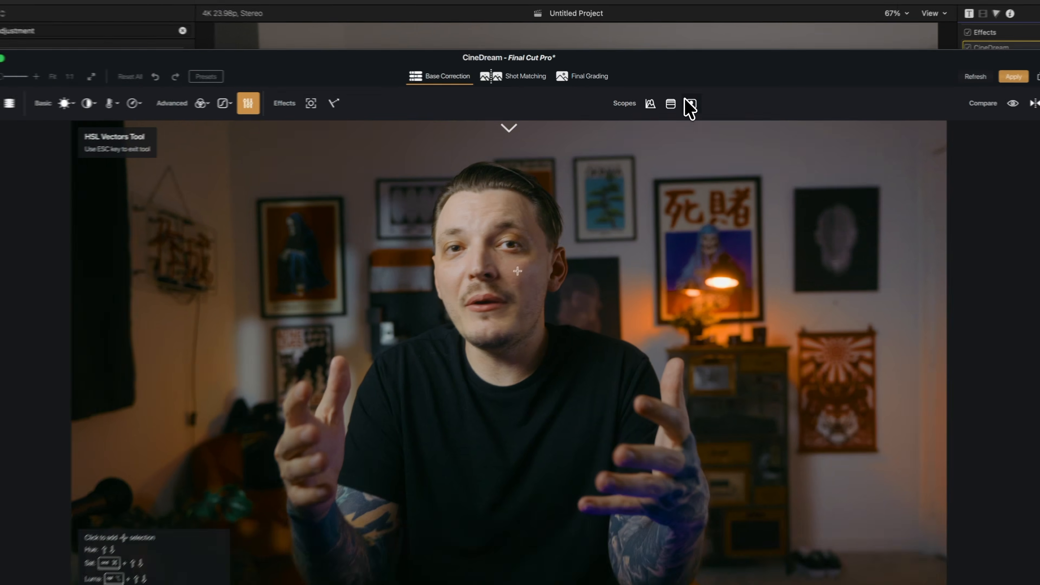
pyautogui.click(663, 141)
pyautogui.moveTo(508, 284); pyautogui.dragTo(507, 302)
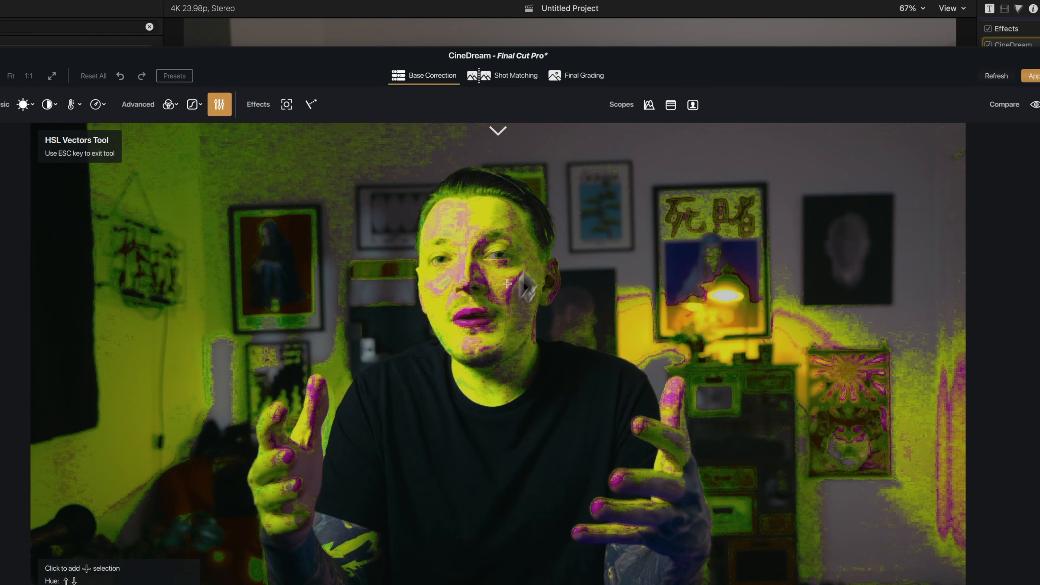
pyautogui.click(690, 106)
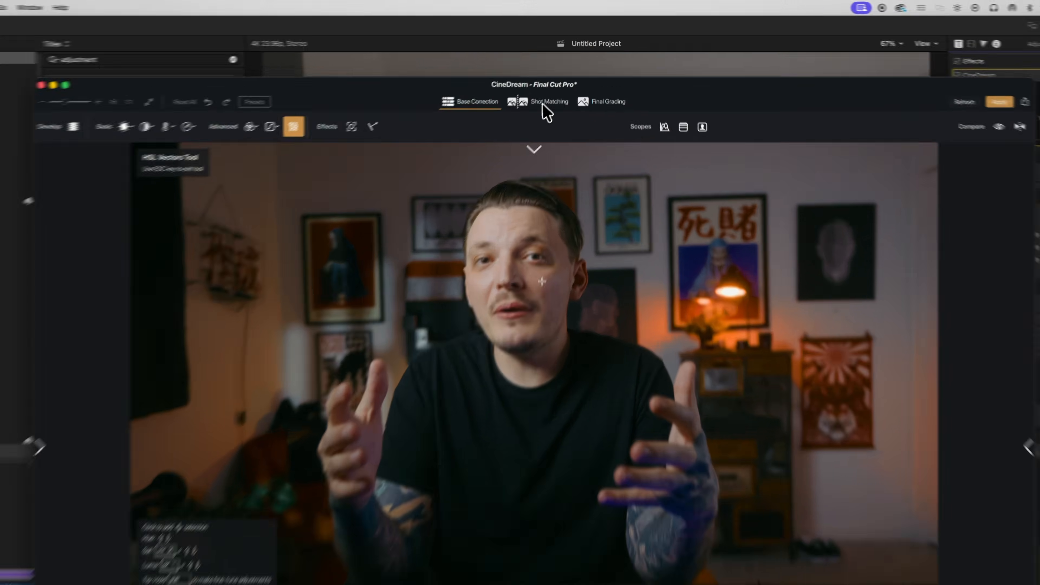
# Switch to Final Grading and apply the V-Log Filmic 17 LUT to the look.
pyautogui.click(560, 80)
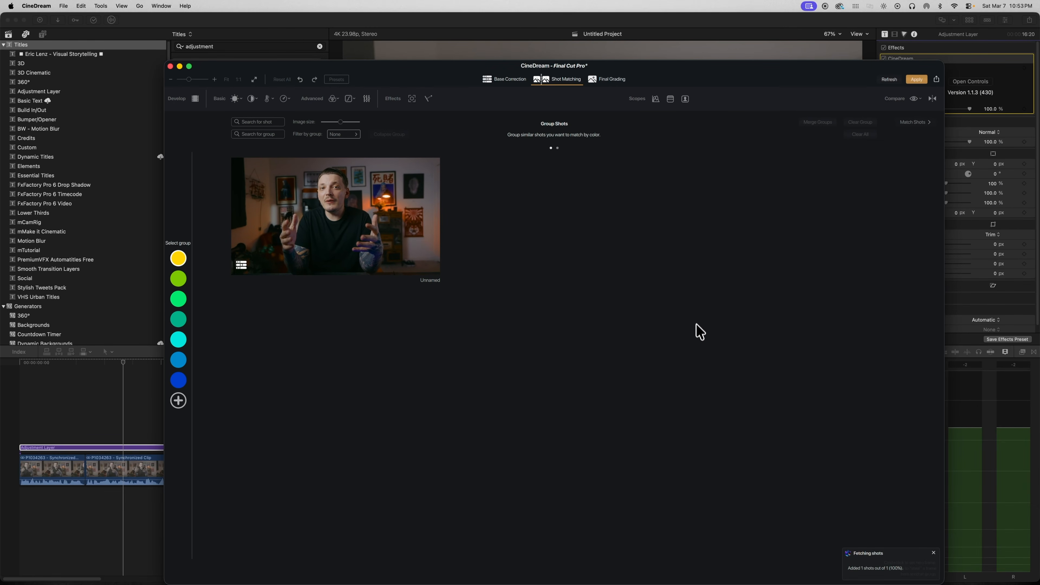
pyautogui.click(609, 80)
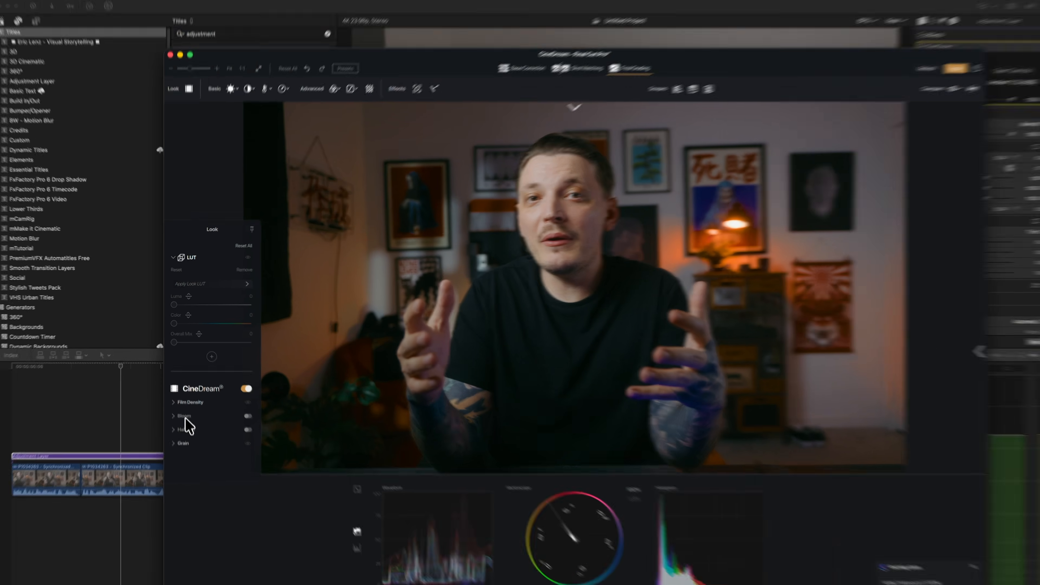
pyautogui.click(184, 410)
pyautogui.click(184, 332)
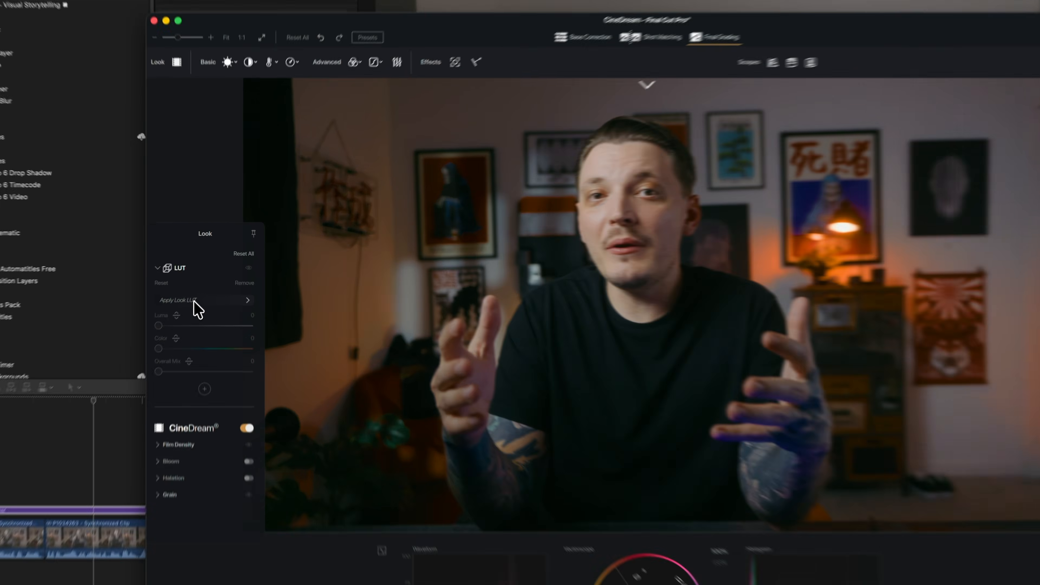
pyautogui.click(200, 284)
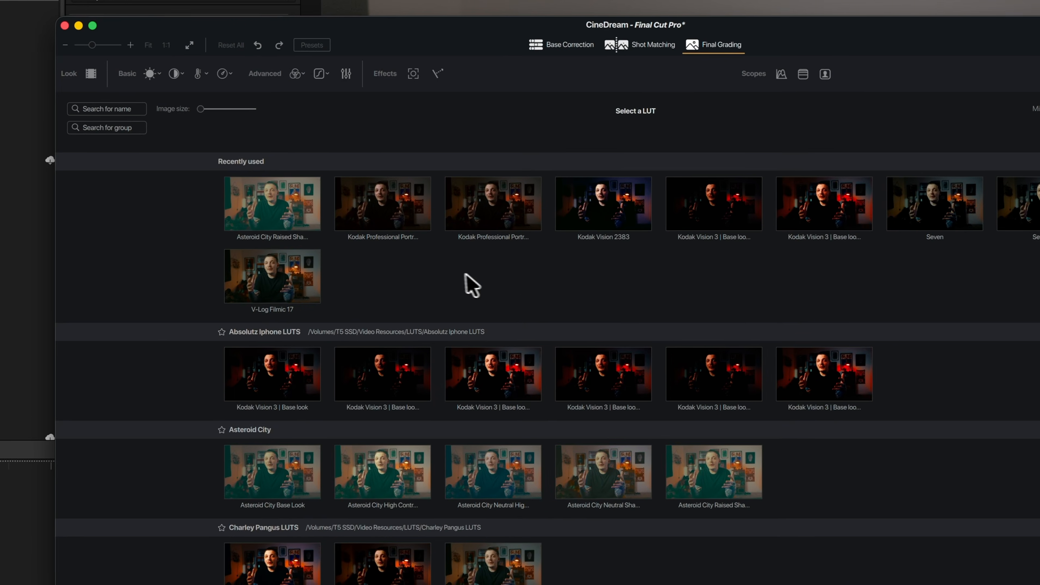
pyautogui.click(286, 292)
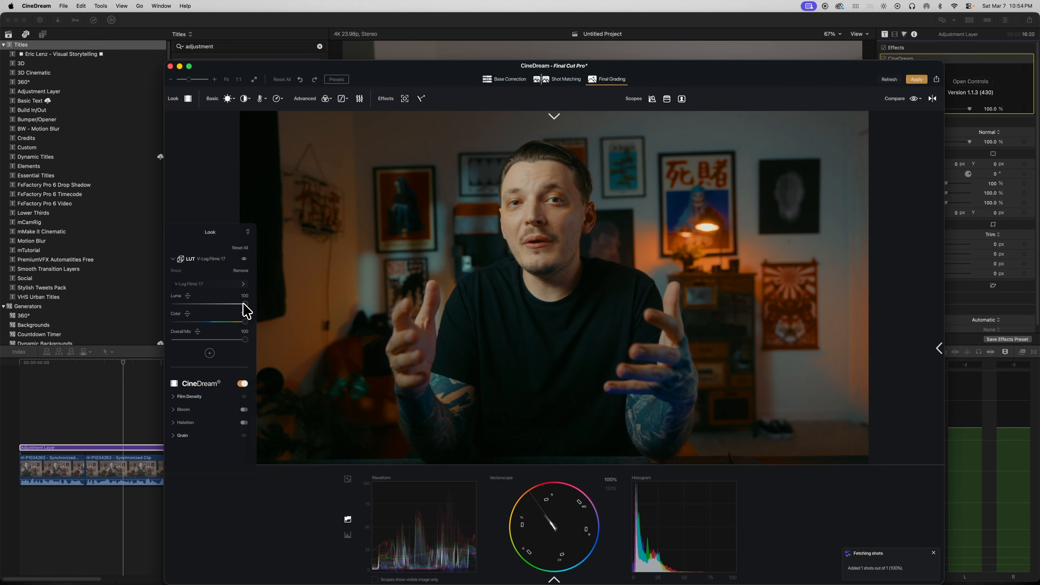
# Set the LUT's Color amount to 0, then restore it to full.
pyautogui.moveTo(244, 320); pyautogui.dragTo(181, 322)
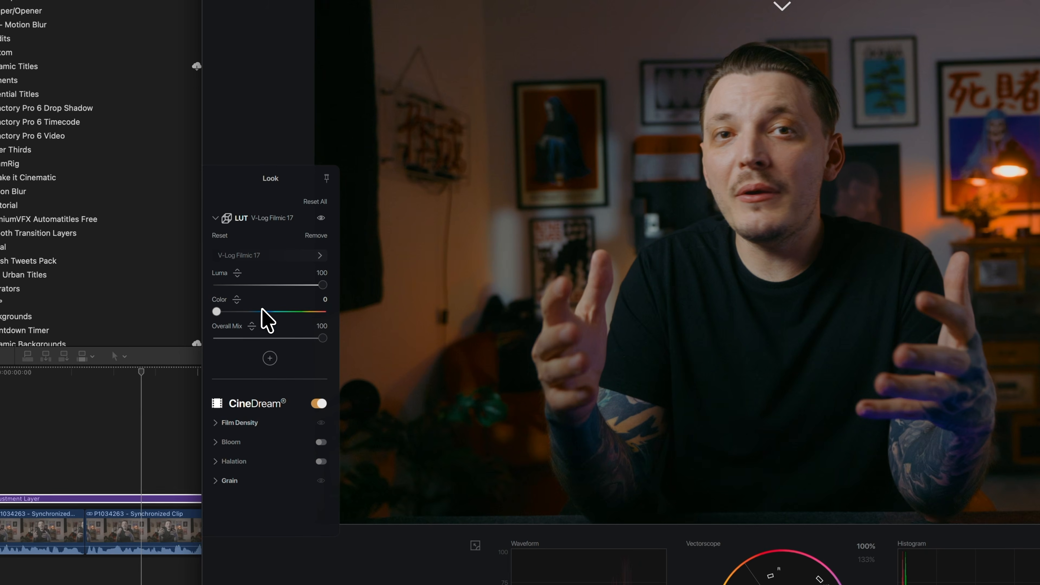
pyautogui.moveTo(262, 311); pyautogui.dragTo(321, 311)
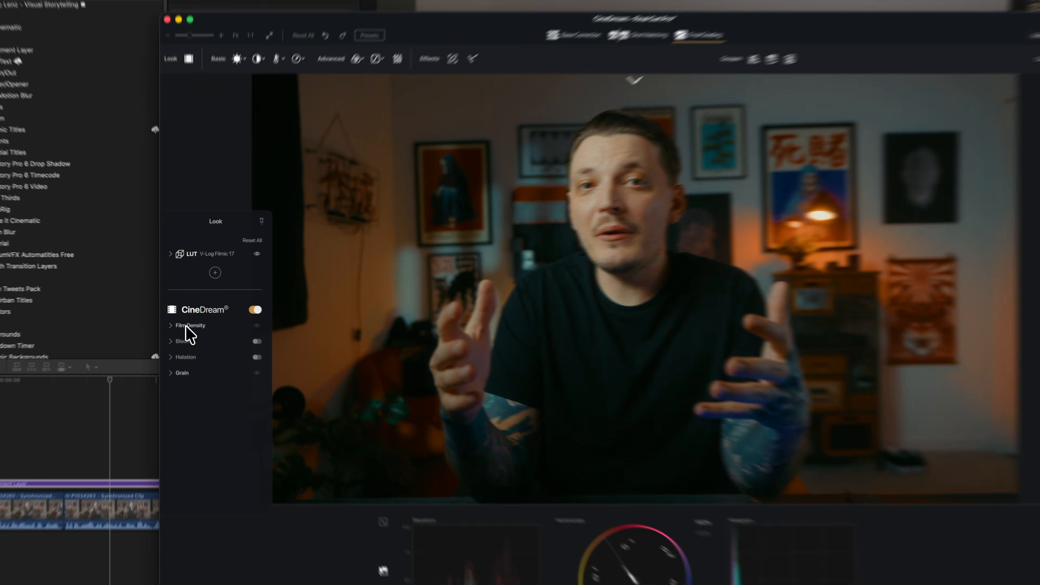
# Expand Film Density and set Global Density to about 11.4.
pyautogui.click(226, 411)
pyautogui.moveTo(225, 431)
pyautogui.mouseDown()
pyautogui.moveTo(239, 431)
pyautogui.moveTo(229, 433)
pyautogui.mouseUp()
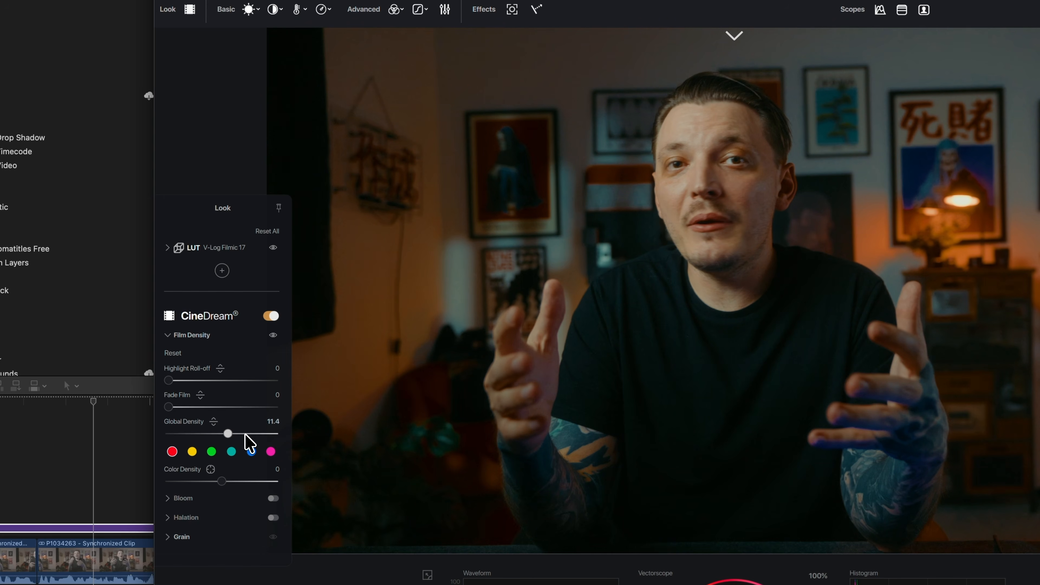
# Reset Global Density to 0 and set Color Density to about 6.5.
pyautogui.doubleClick(228, 434)
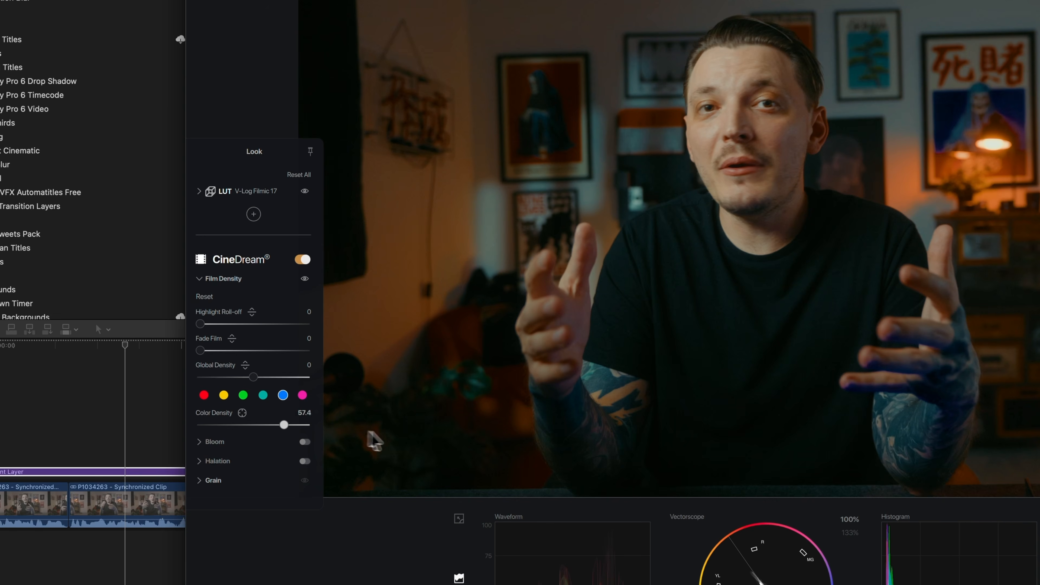
pyautogui.moveTo(355, 431); pyautogui.dragTo(393, 434)
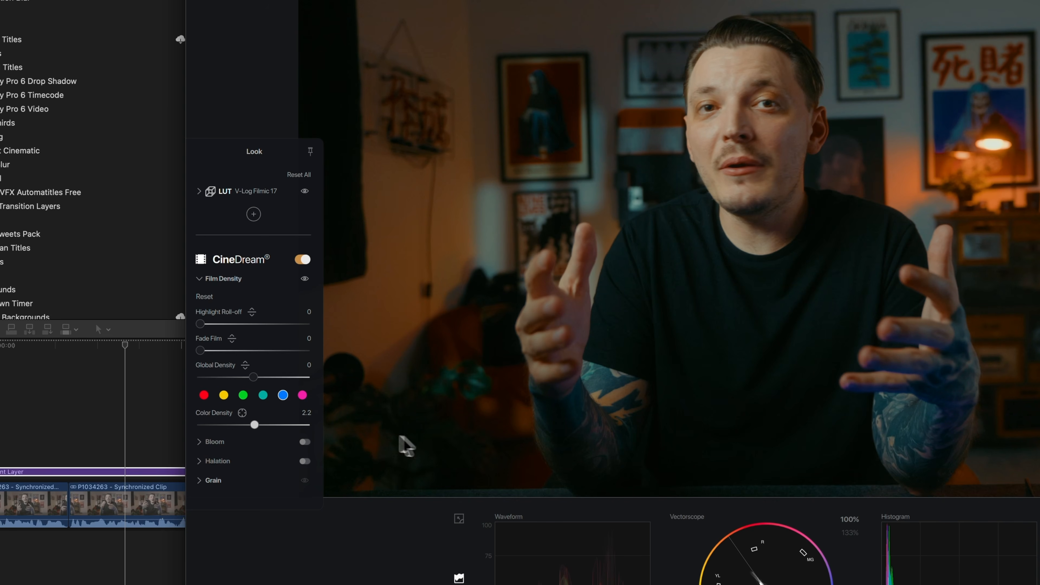
pyautogui.moveTo(232, 428)
pyautogui.mouseDown()
pyautogui.moveTo(223, 425)
pyautogui.moveTo(239, 425)
pyautogui.mouseUp()
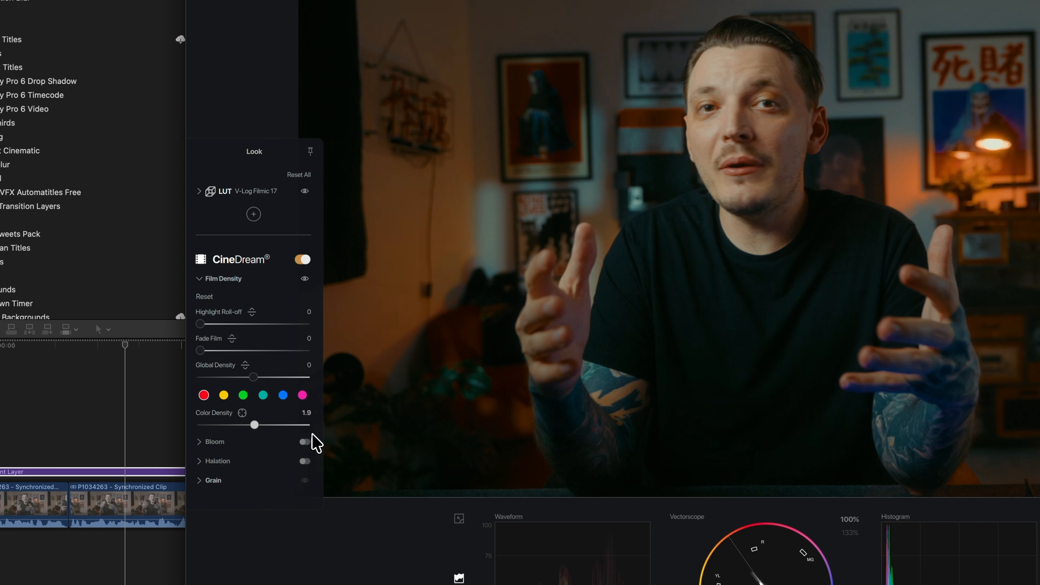
pyautogui.moveTo(322, 436); pyautogui.dragTo(257, 426)
pyautogui.moveTo(249, 423); pyautogui.dragTo(265, 433)
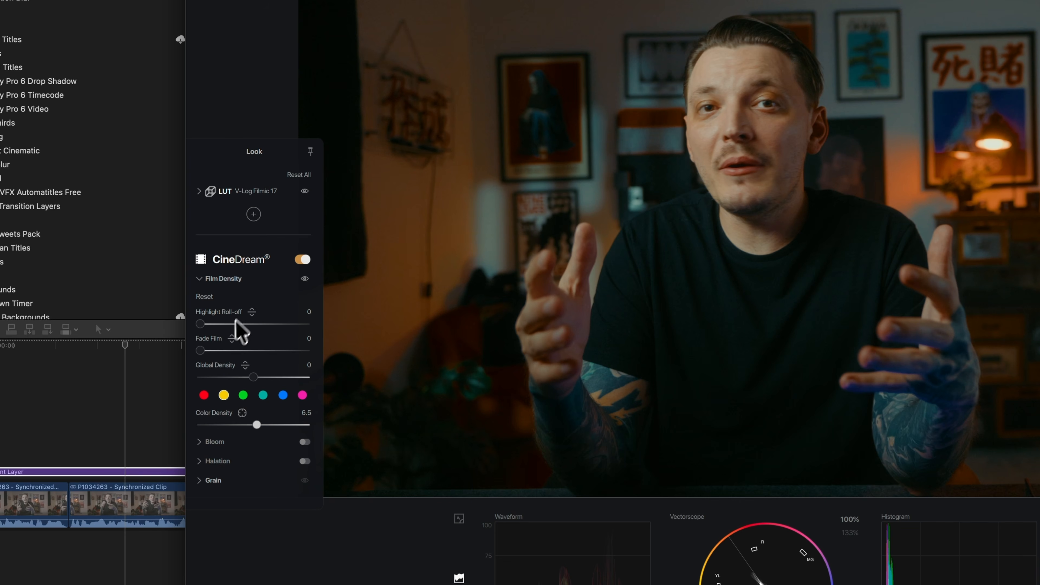
# Collapse Film Density, then expand and enable the Halation effect.
pyautogui.click(239, 281)
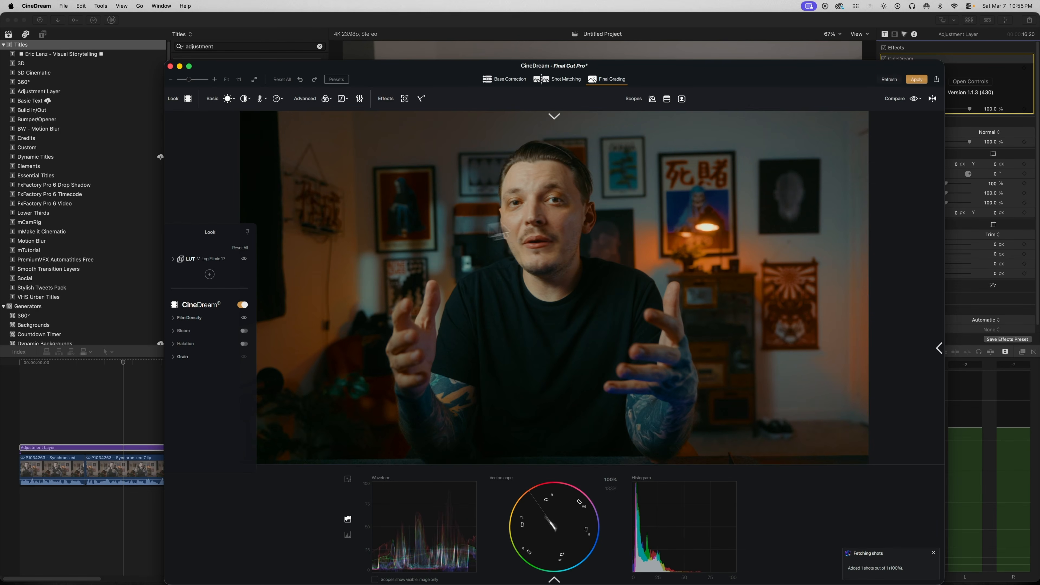
pyautogui.click(185, 344)
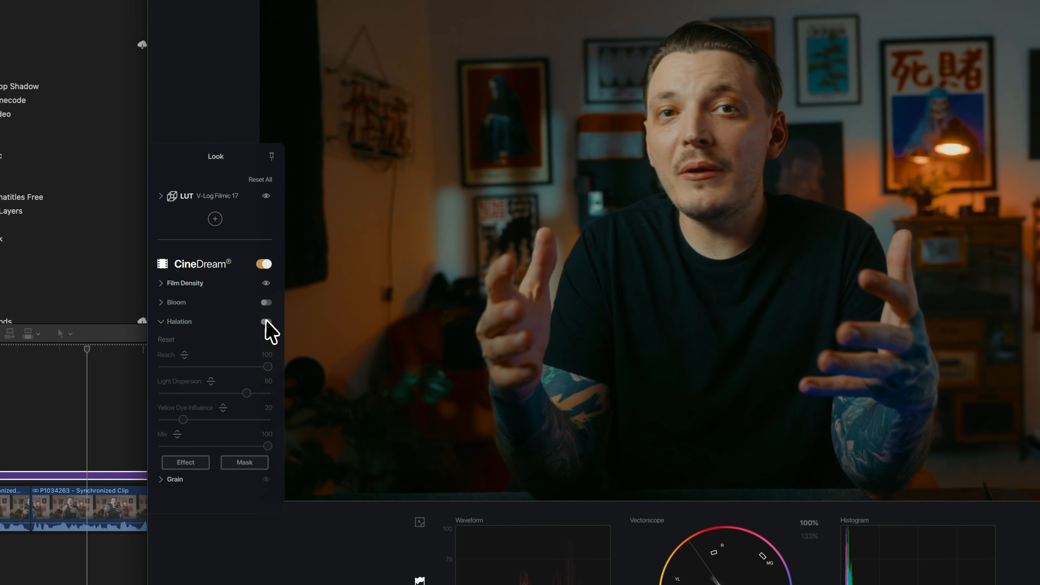
pyautogui.click(266, 321)
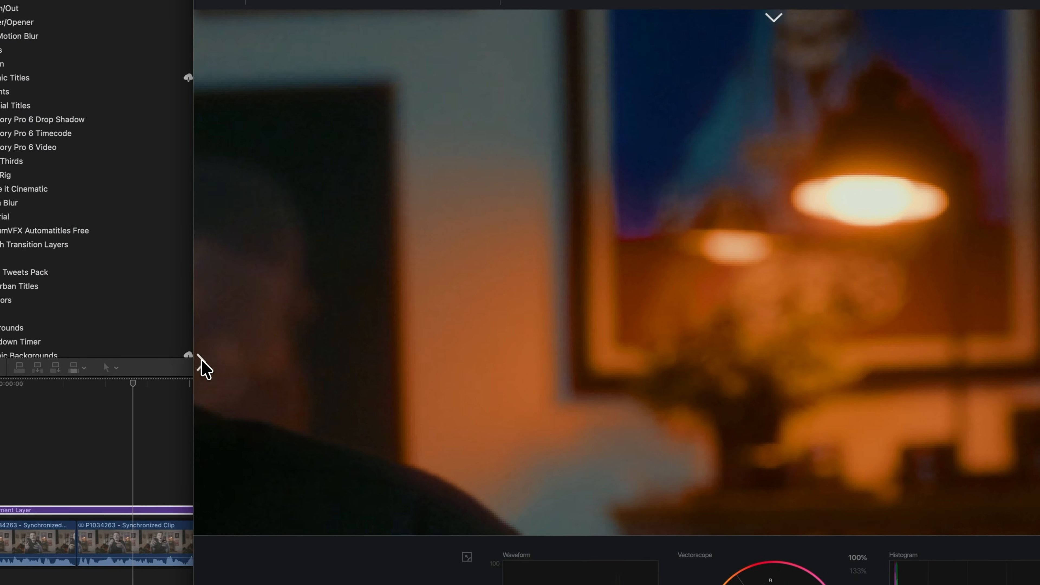
# Display the Halation mask zoomed in on the lamp glow to judge the spread.
pyautogui.moveTo(202, 361)
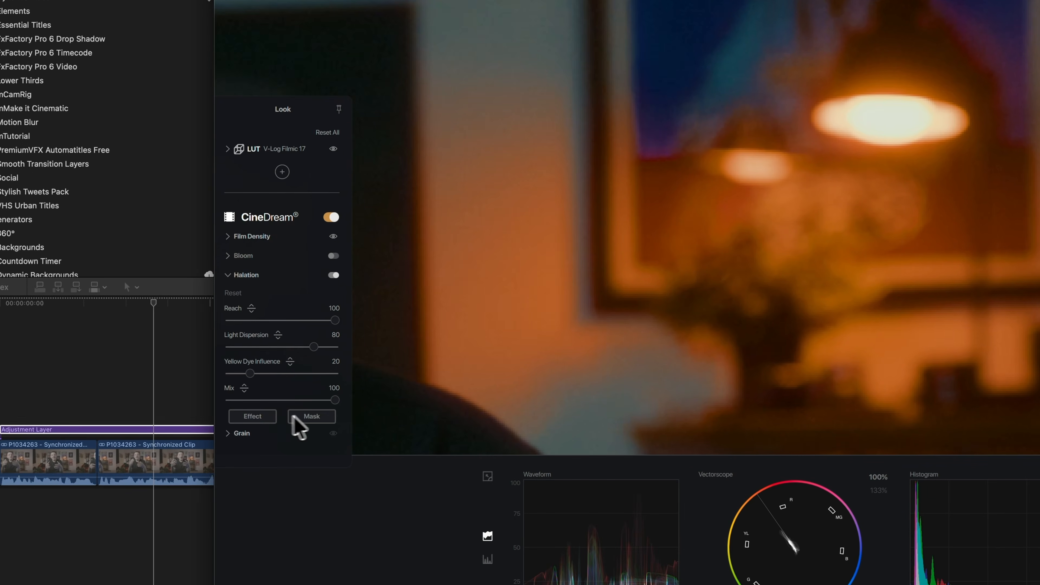
pyautogui.click(295, 495)
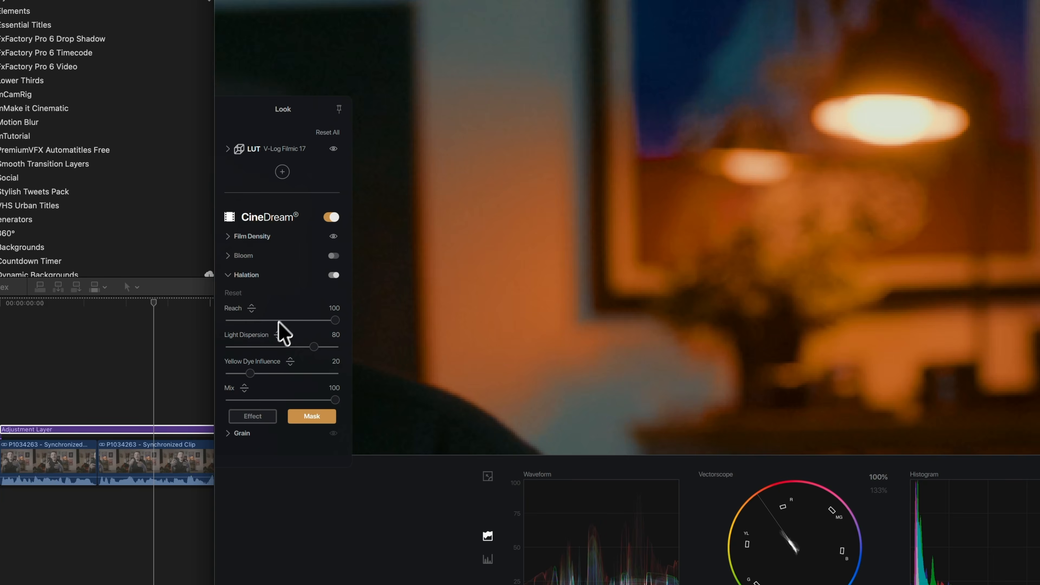
pyautogui.moveTo(286, 320)
pyautogui.mouseDown()
pyautogui.moveTo(249, 323)
pyautogui.moveTo(270, 320)
pyautogui.mouseUp()
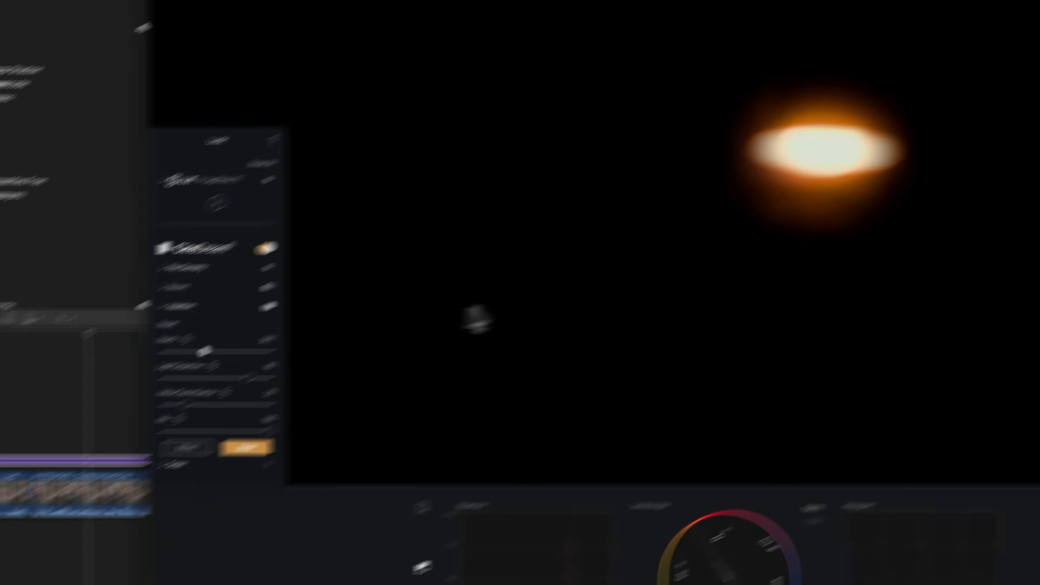
pyautogui.scroll(-5, 653, 246)
pyautogui.scroll(-3, 396, 383)
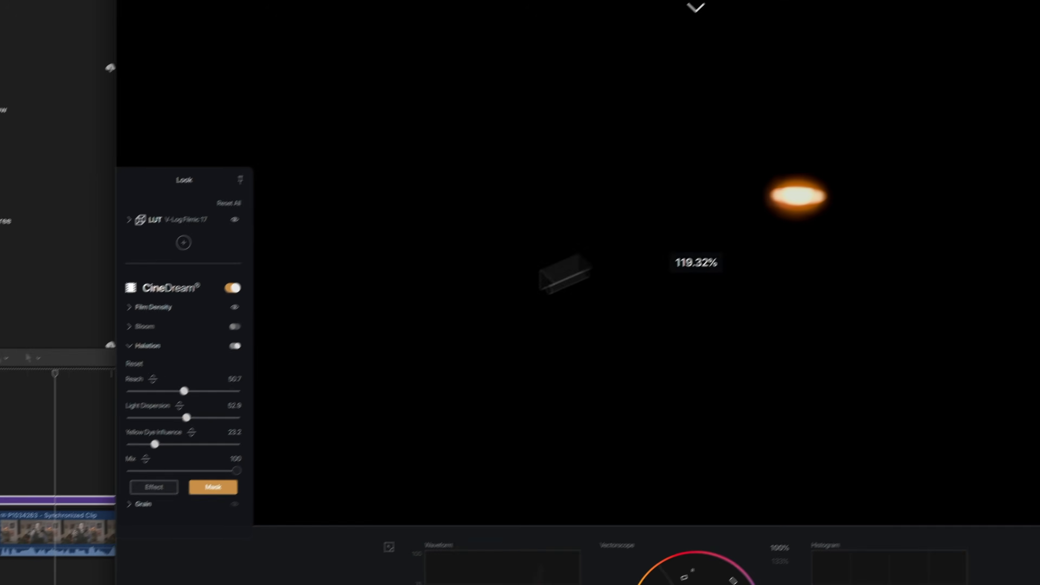
pyautogui.click(289, 442)
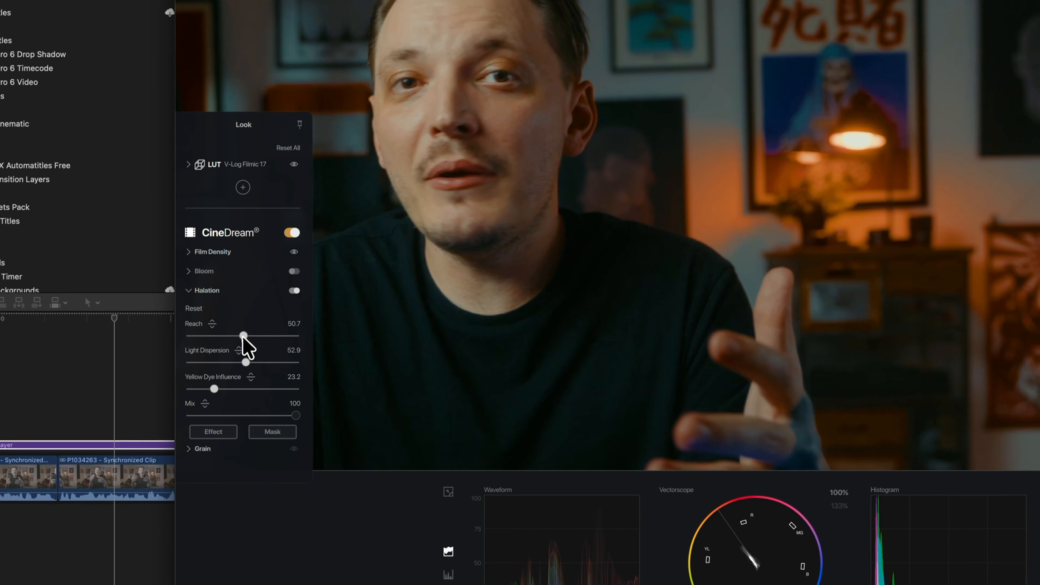
# Set Halation Reach to about 31.6 and Light Dispersion to about 40.5.
pyautogui.moveTo(256, 342); pyautogui.dragTo(204, 330)
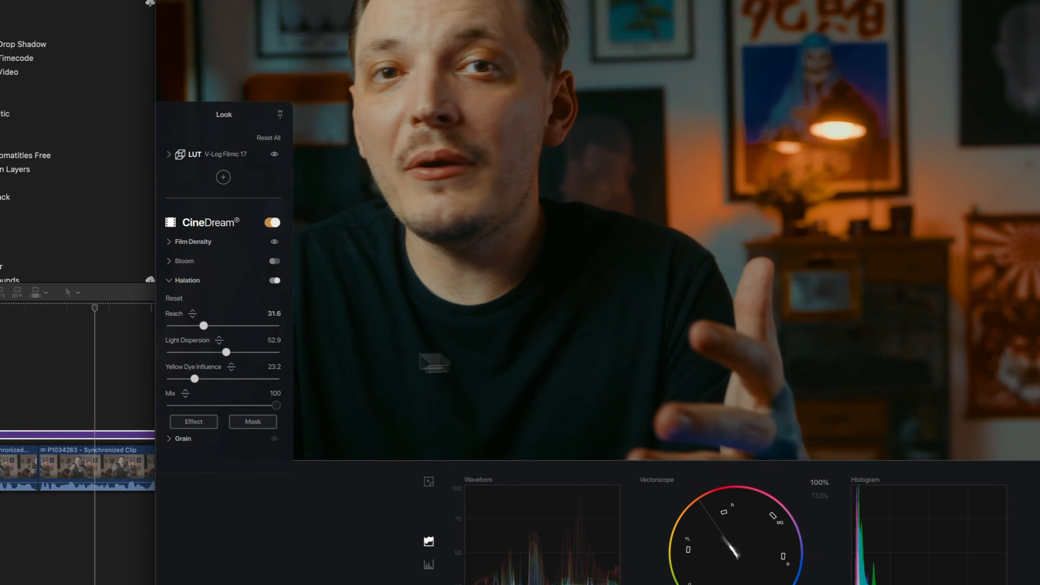
pyautogui.moveTo(249, 356); pyautogui.dragTo(192, 355)
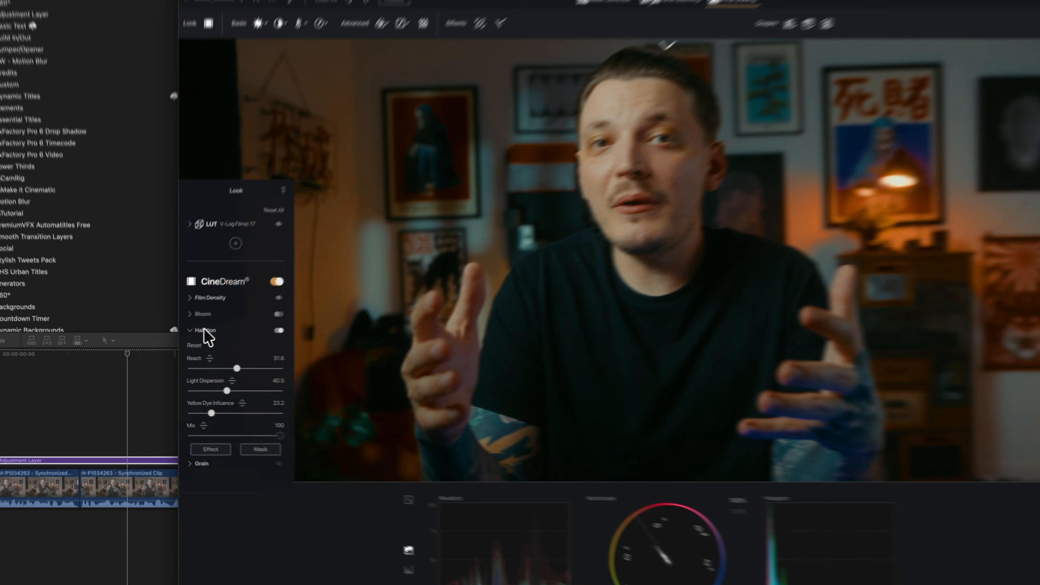
# Collapse Halation, open Grain and set the grain Amount to about 18.4.
pyautogui.click(184, 344)
pyautogui.click(181, 450)
pyautogui.moveTo(626, 290); pyautogui.dragTo(602, 246)
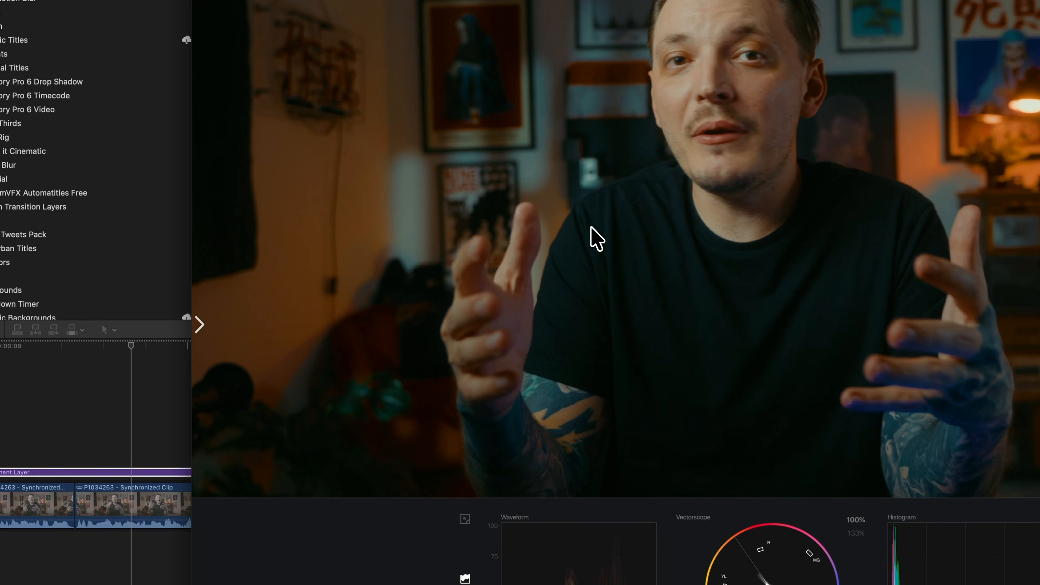
pyautogui.moveTo(229, 415)
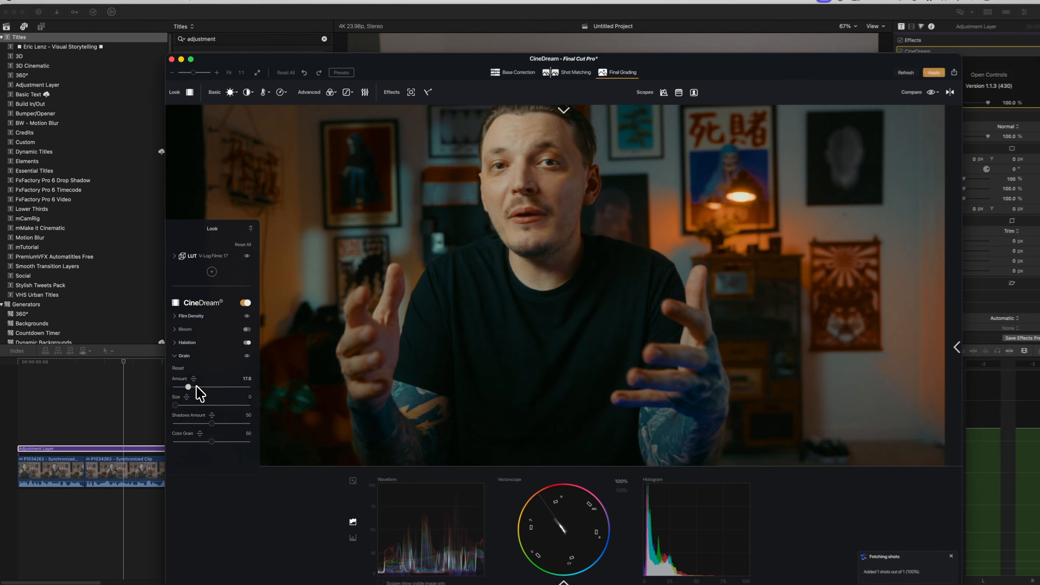
pyautogui.moveTo(237, 381); pyautogui.dragTo(241, 381)
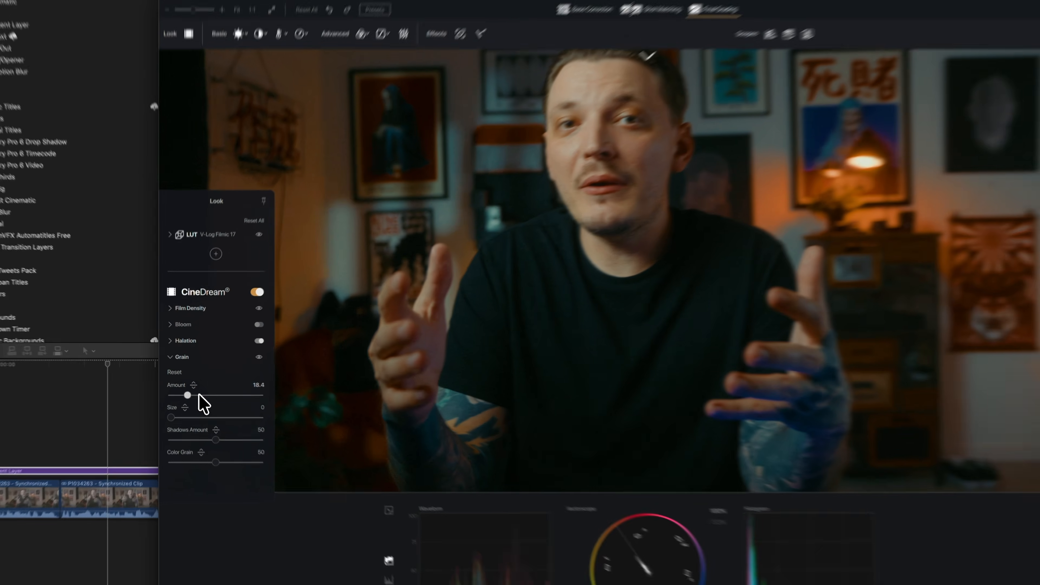
# Nudge Contrast and set Midtones to about -0.6 in the Basic adjustments.
pyautogui.scroll(-5, 669, 230)
pyautogui.scroll(5, 383, 197)
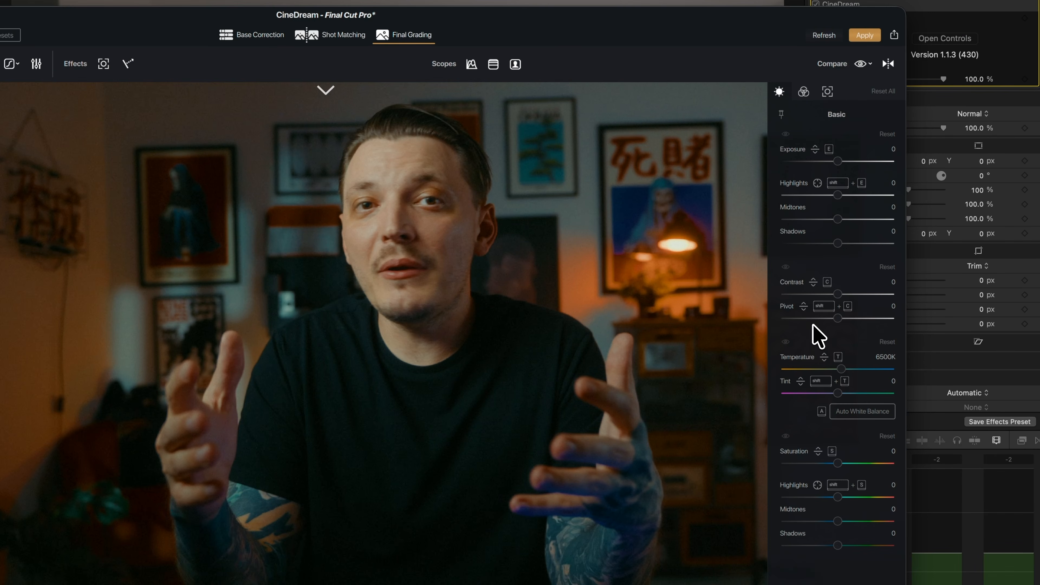
pyautogui.moveTo(839, 294); pyautogui.dragTo(849, 296)
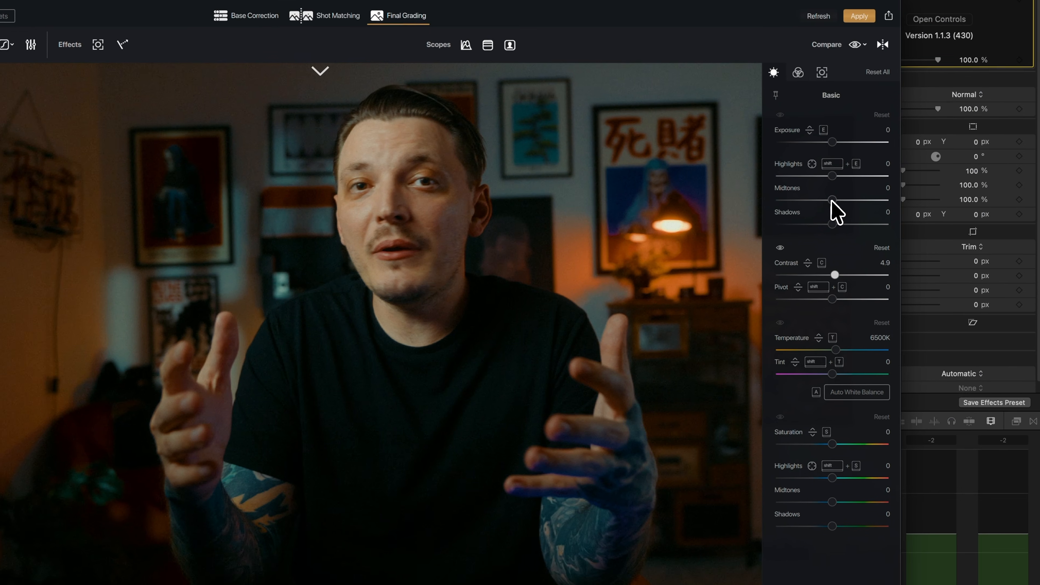
pyautogui.moveTo(972, 172); pyautogui.dragTo(970, 171)
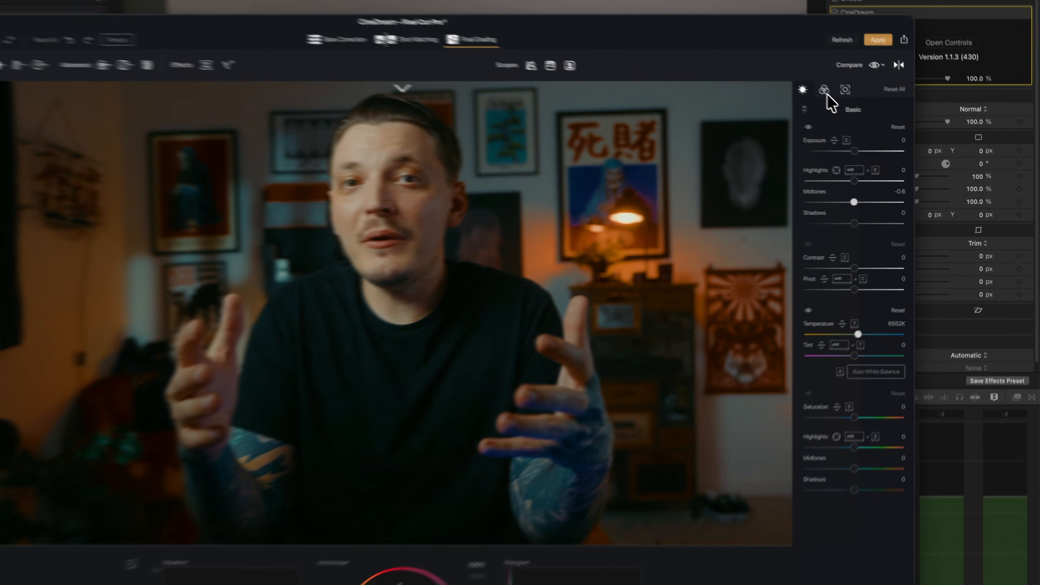
pyautogui.click(876, 117)
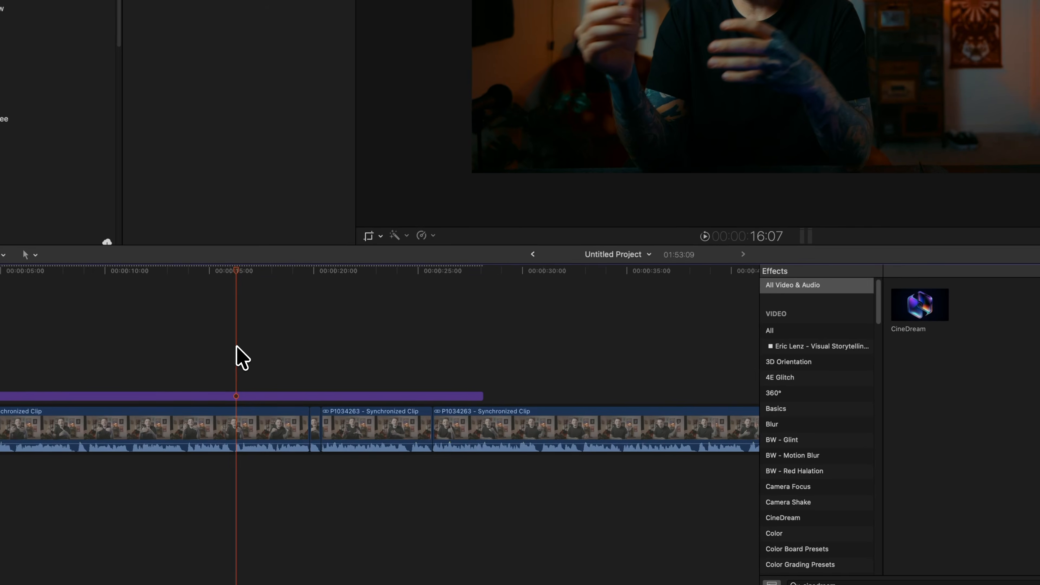
# Select the adjustment layer and other interview clips in the timeline and move the playhead to review later shots.
pyautogui.click(220, 396)
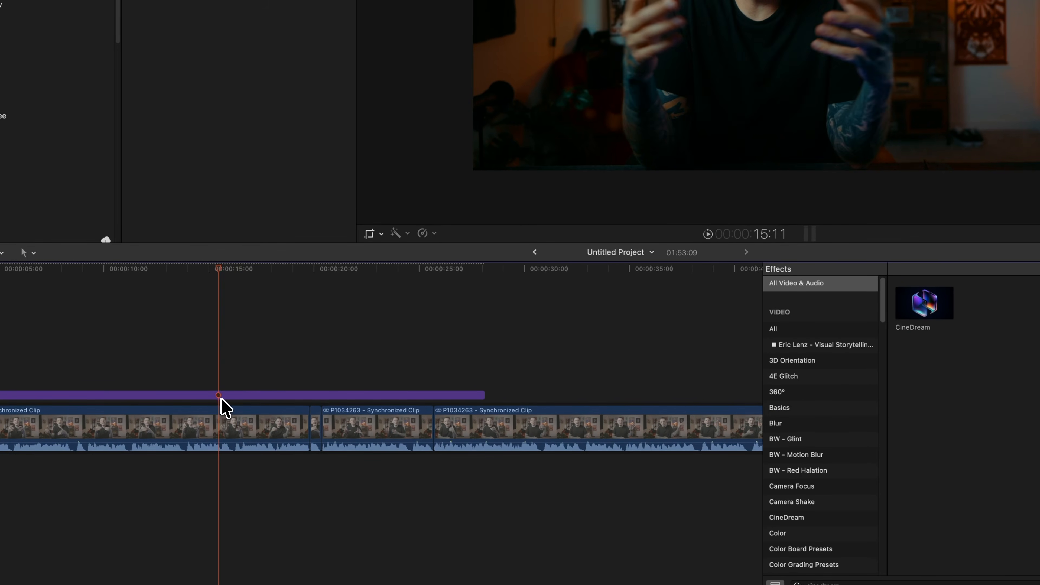
pyautogui.click(222, 423)
pyautogui.click(410, 440)
pyautogui.moveTo(378, 269); pyautogui.dragTo(388, 268)
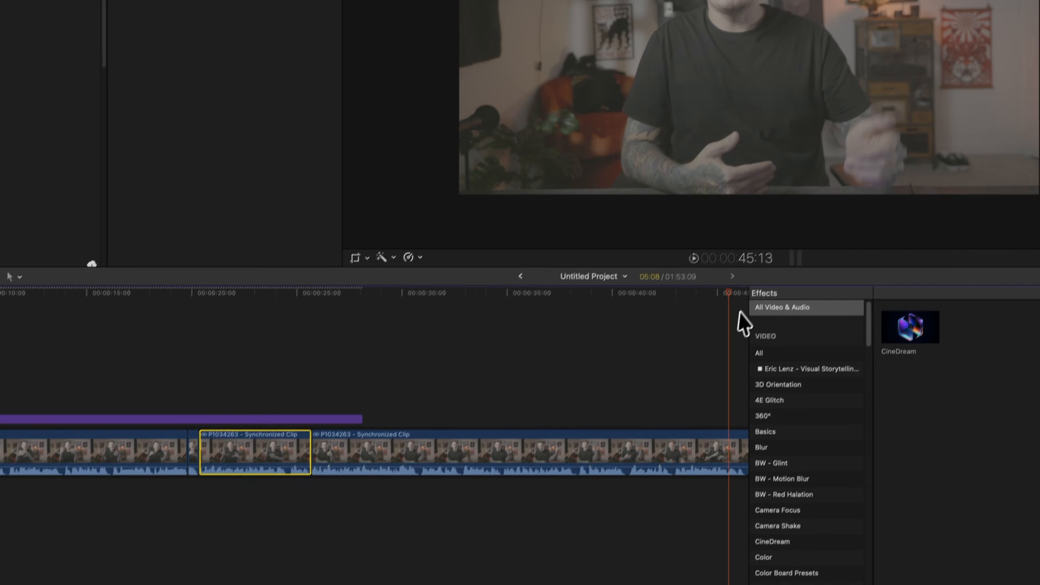